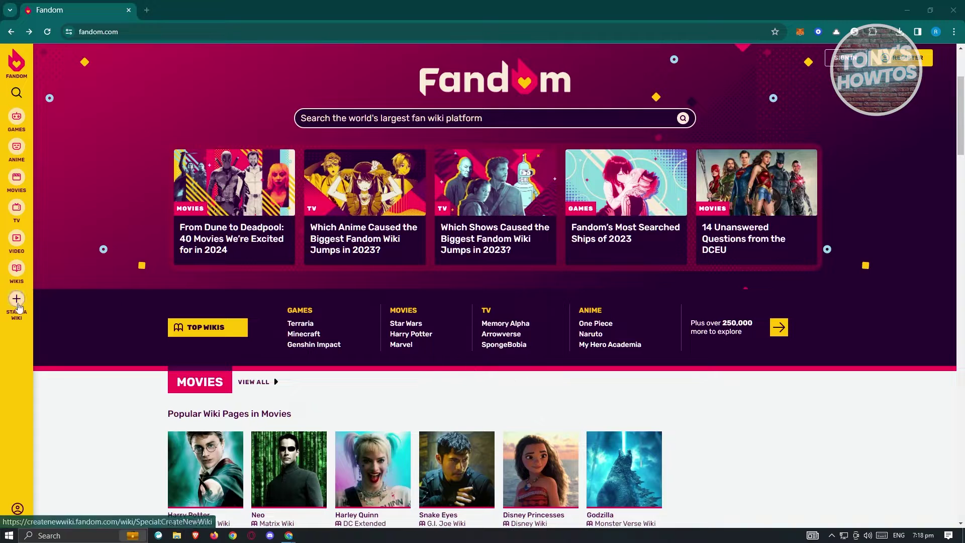
# Start a new wiki and name the community "Dog Life".
pyautogui.moveTo(18, 271)
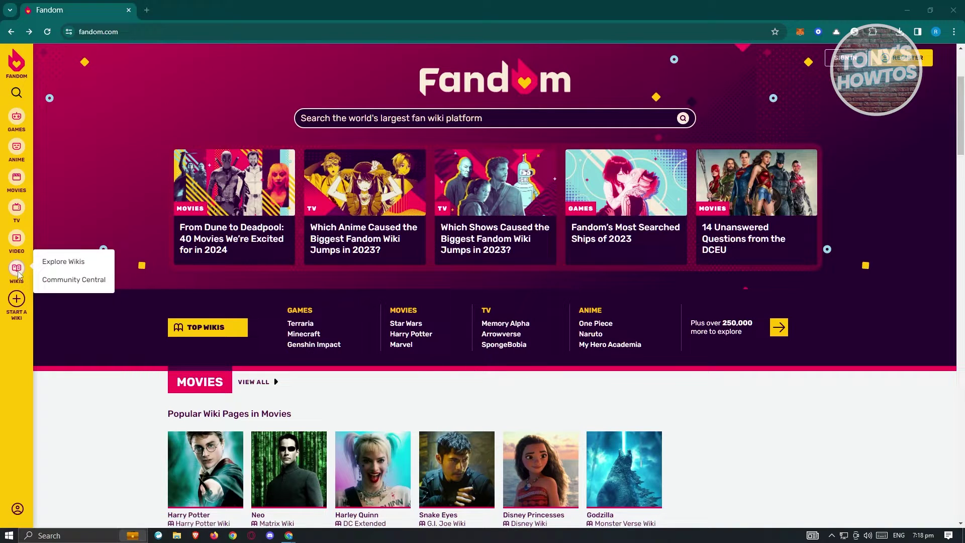
pyautogui.click(17, 300)
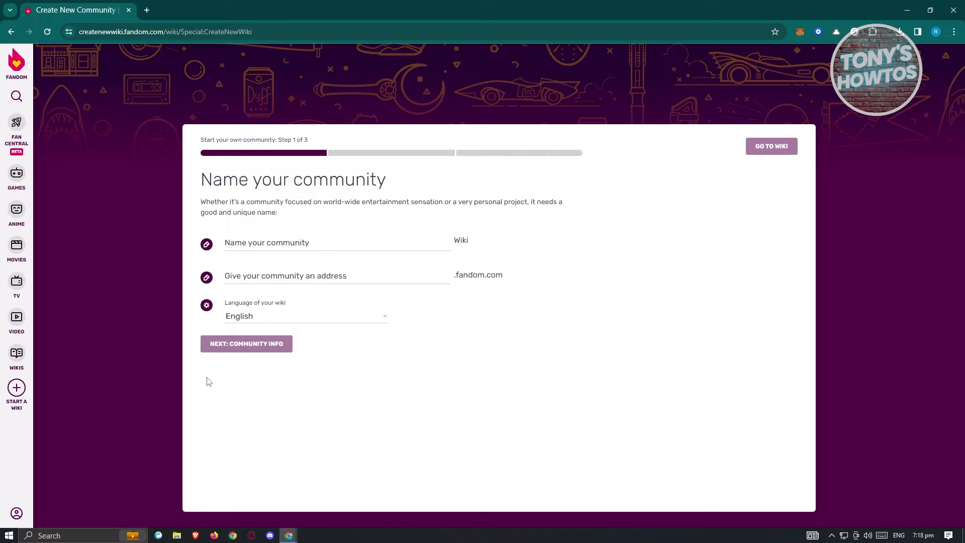
pyautogui.click(329, 245)
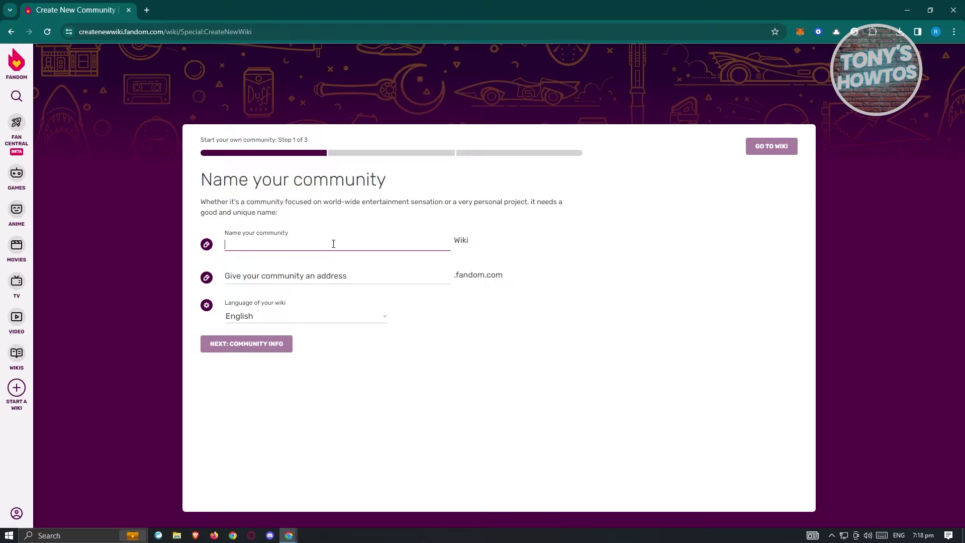
pyautogui.write('Dog Lige')
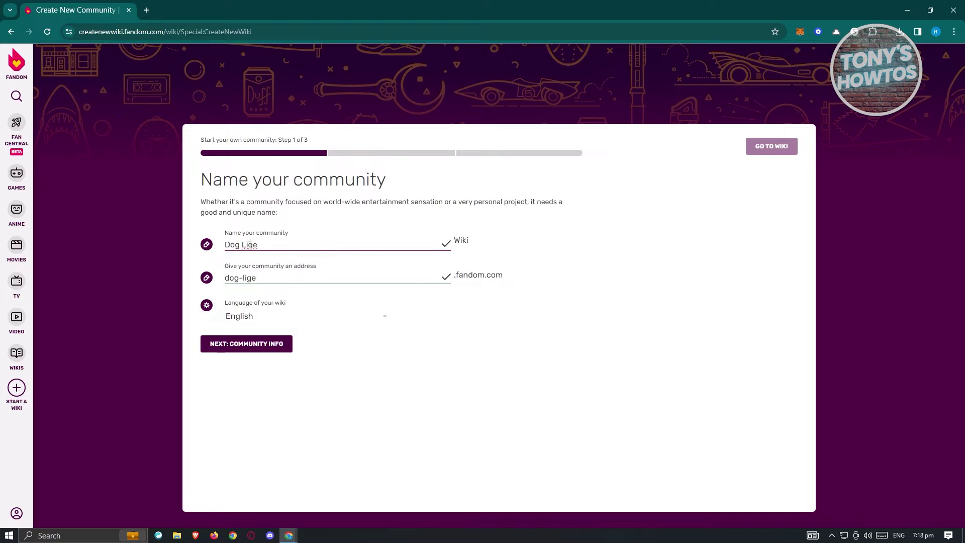
pyautogui.press('BackSpace')
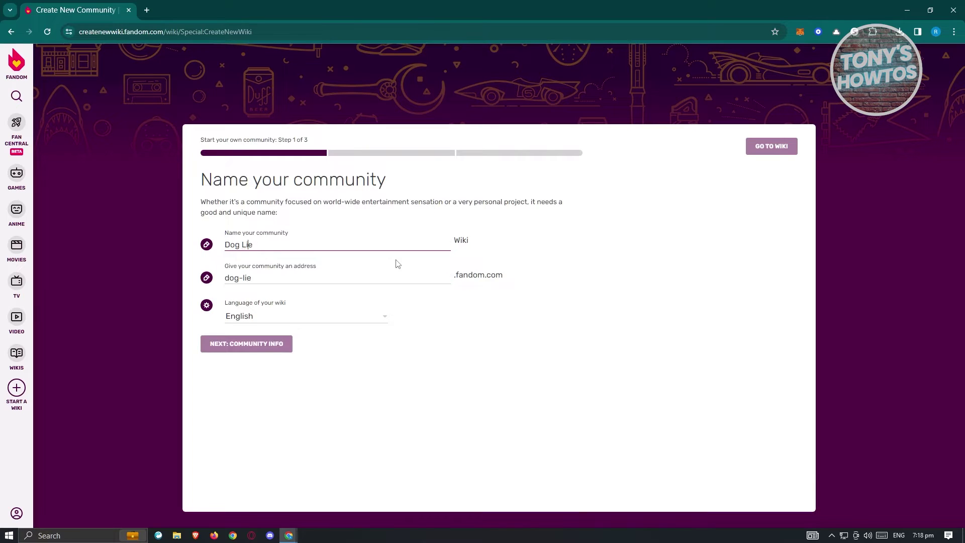
pyautogui.write('f')
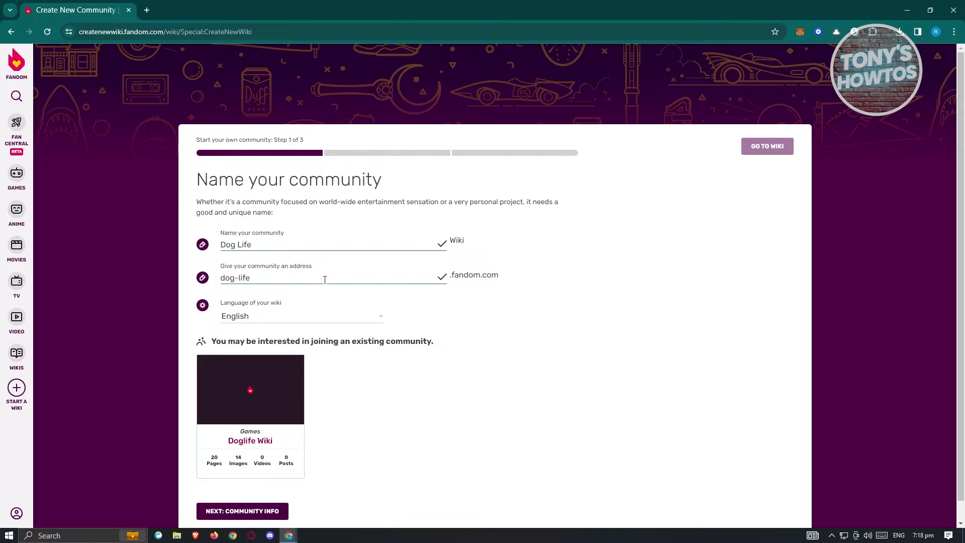
# Look through the available wiki languages, keep English and continue to the community info.
pyautogui.scroll(-1, 443, 358)
pyautogui.click(381, 300)
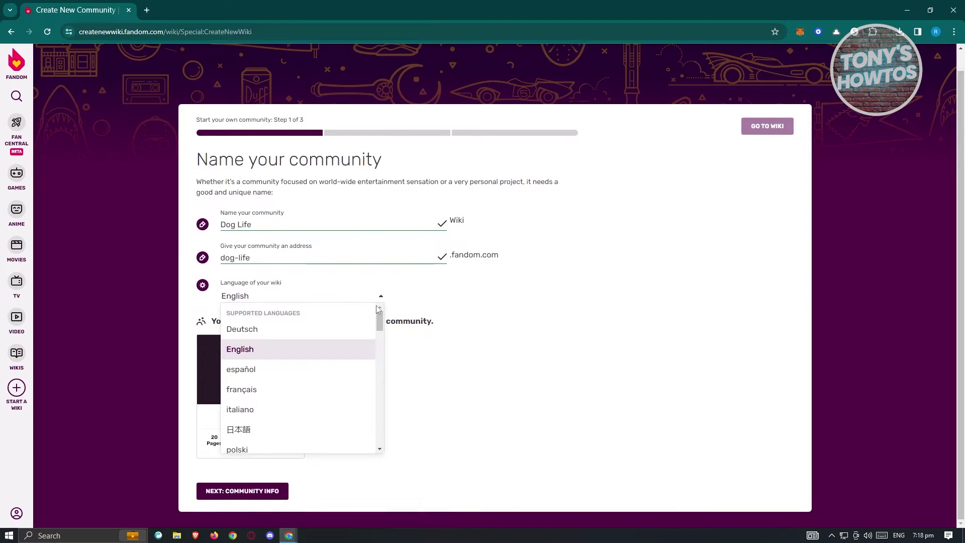
pyautogui.scroll(-1, 260, 399)
pyautogui.scroll(-10, 260, 398)
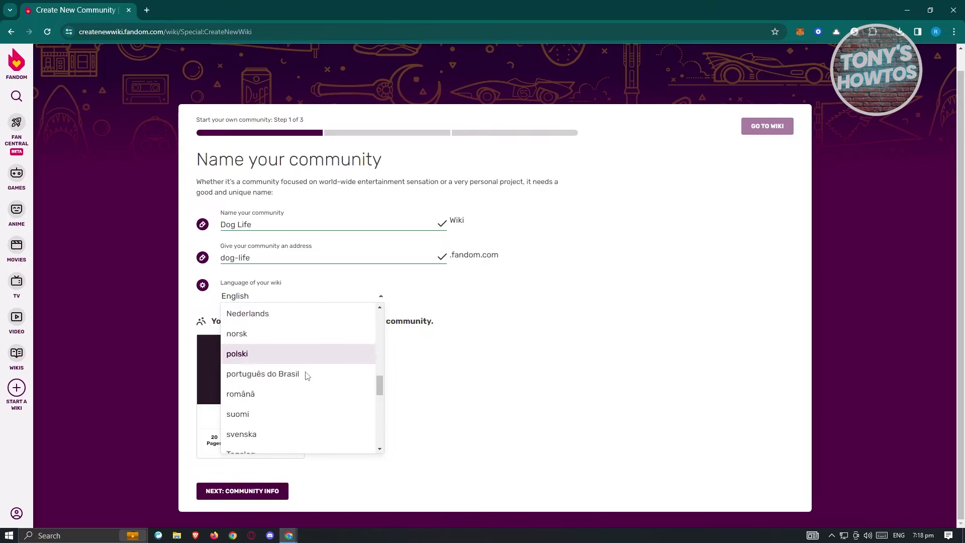
pyautogui.scroll(-5, 307, 376)
pyautogui.click(618, 387)
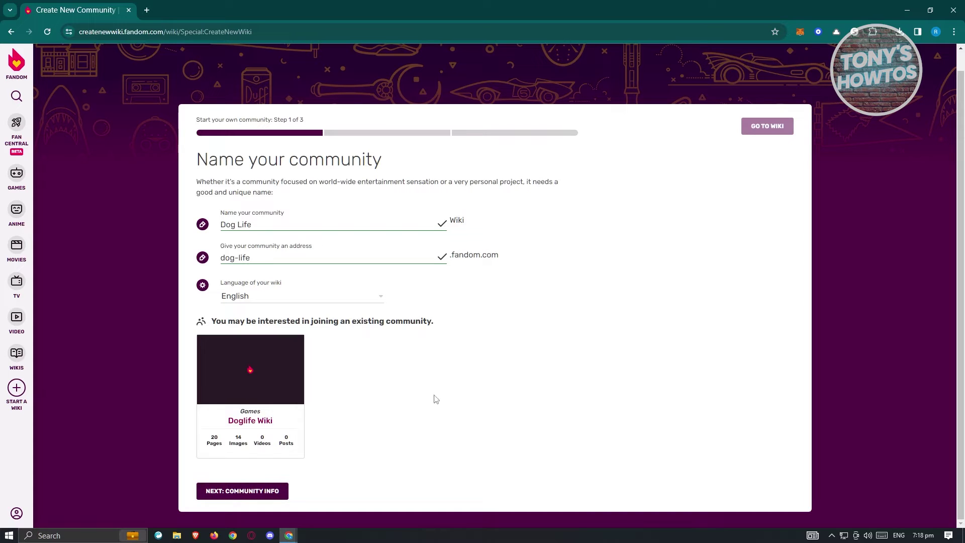
pyautogui.click(257, 495)
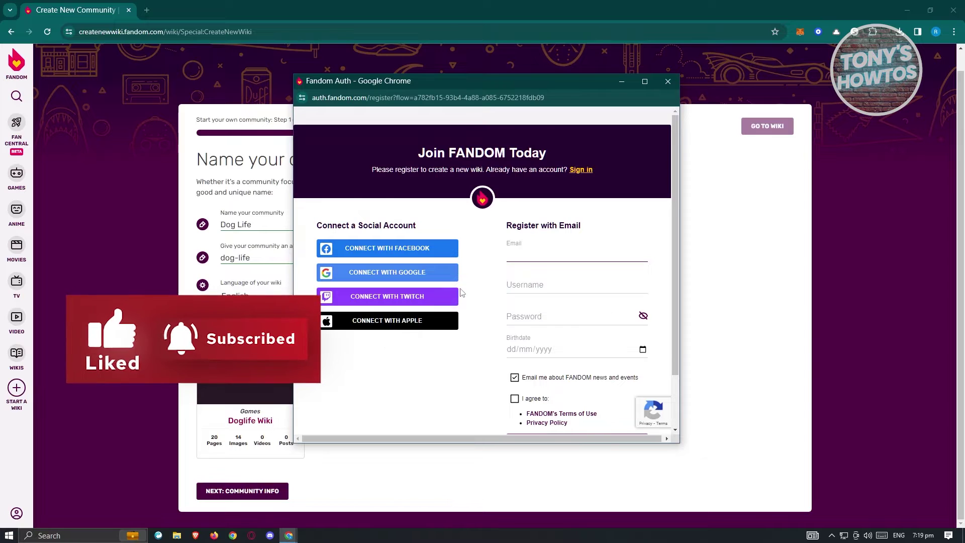
# Choose to register by connecting a Google account and select the first listed account.
pyautogui.scroll(-2, 552, 342)
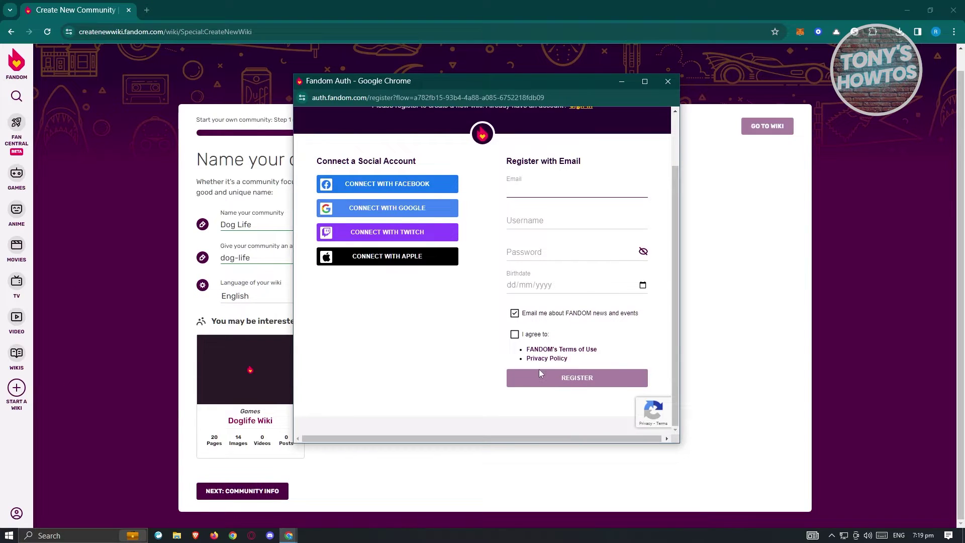
pyautogui.click(401, 213)
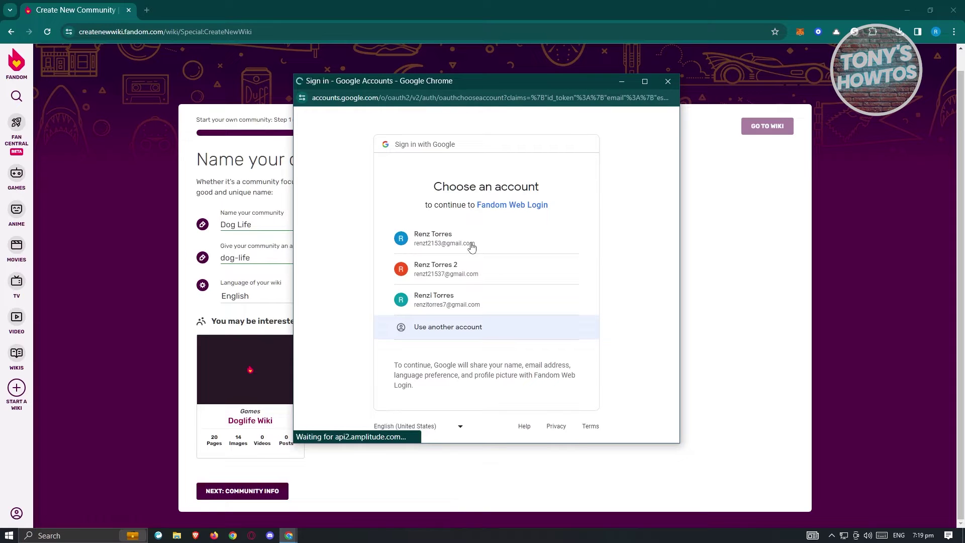
pyautogui.click(472, 244)
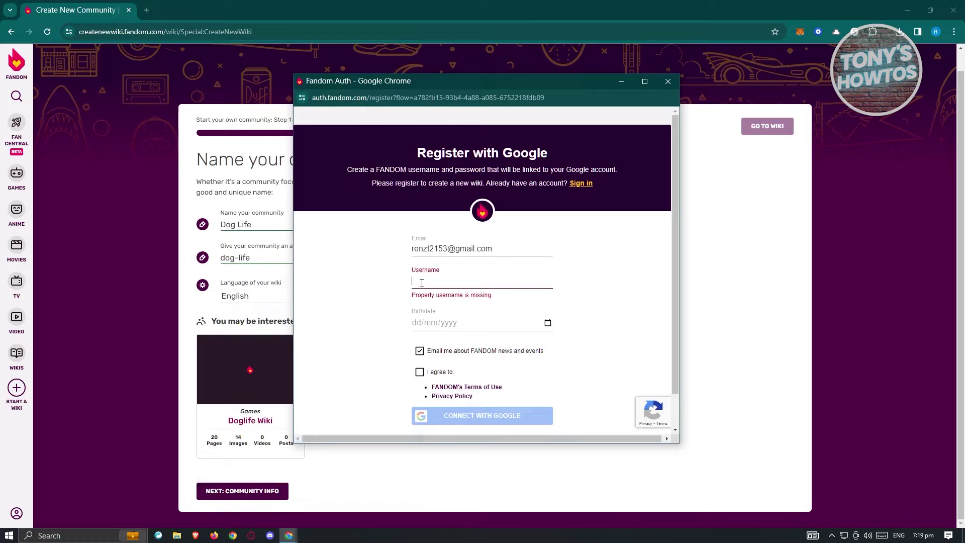
# Fill in the username with the part of the e-mail address before the @ and pick a birthdate.
pyautogui.moveTo(447, 248); pyautogui.dragTo(389, 251)
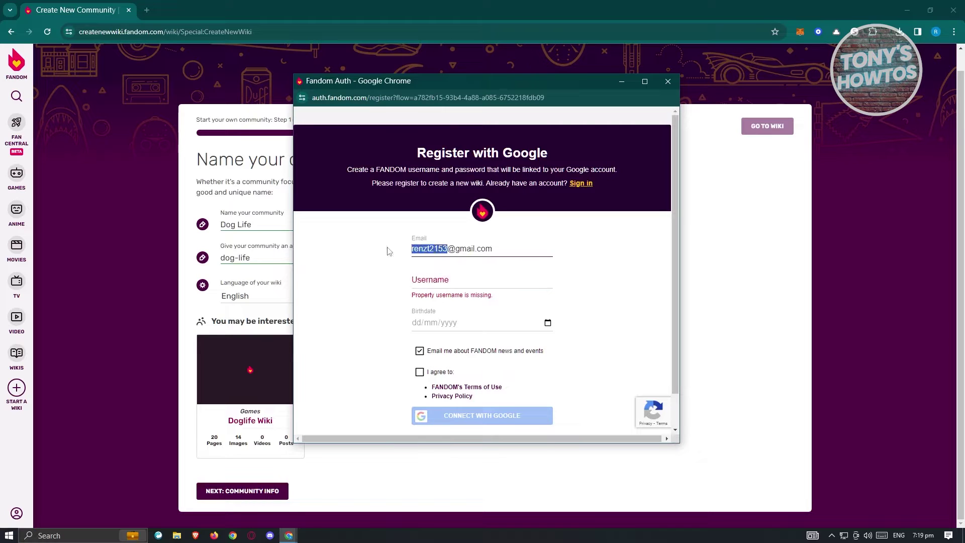
pyautogui.hotkey('ctrl', 'c')
pyautogui.click(445, 278)
pyautogui.hotkey('ctrl', 'v')
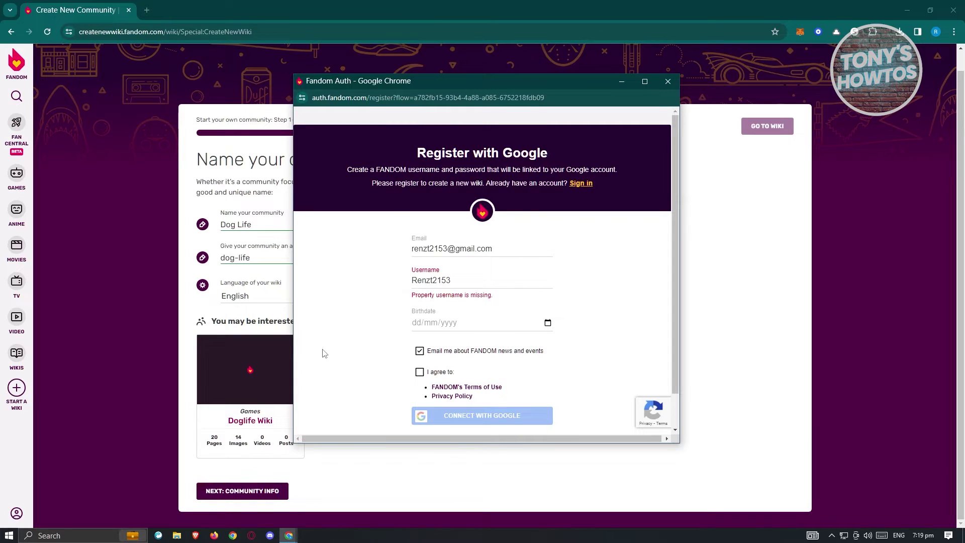
pyautogui.click(459, 323)
pyautogui.click(477, 281)
pyautogui.click(547, 323)
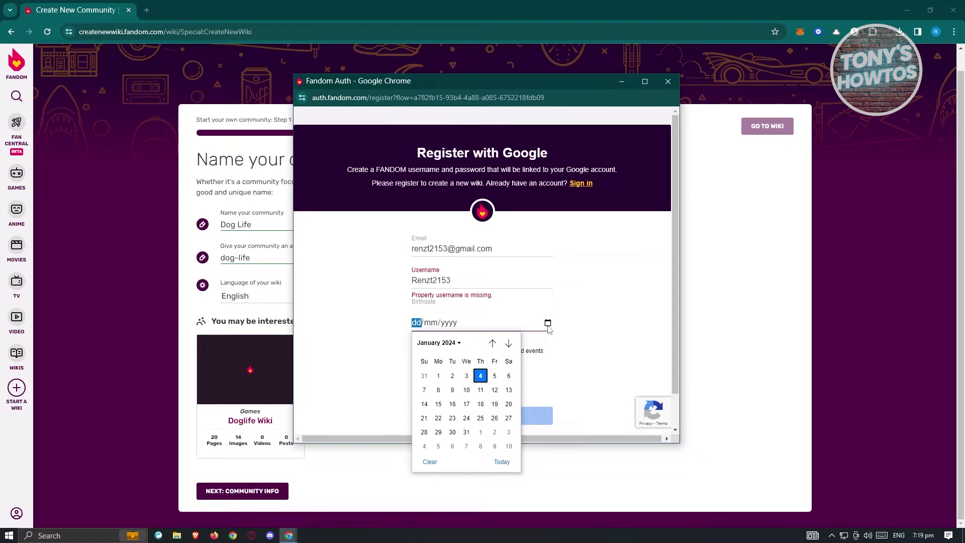
pyautogui.click(424, 403)
# Agree to Fandom's Terms of Use and Privacy Policy and submit the registration with the same Google account.
pyautogui.scroll(-1, 603, 366)
pyautogui.click(419, 334)
pyautogui.click(519, 380)
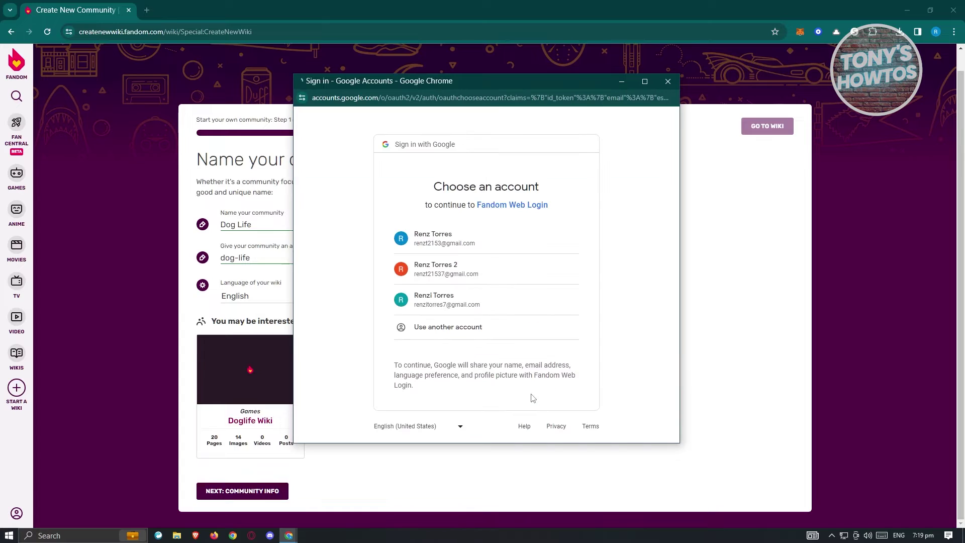
pyautogui.click(448, 241)
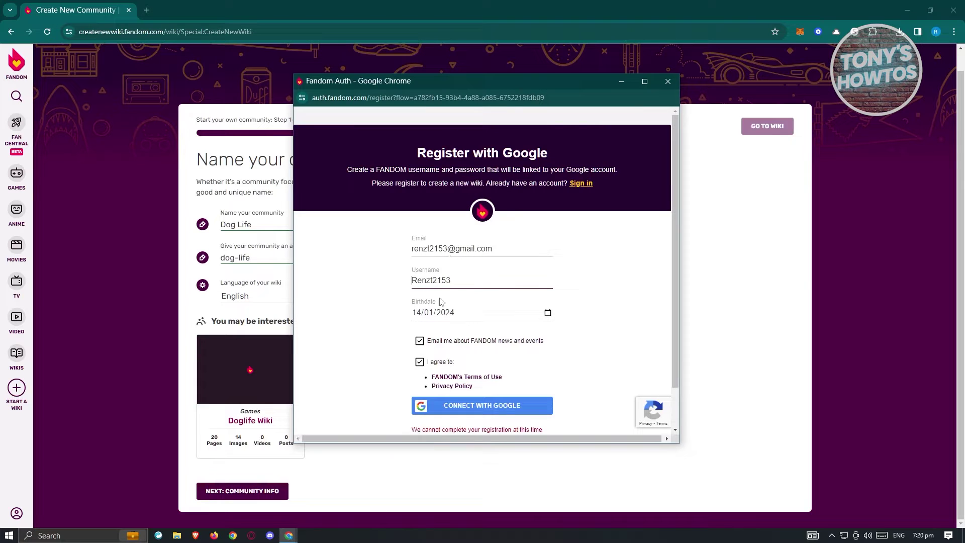
pyautogui.scroll(-1, 402, 300)
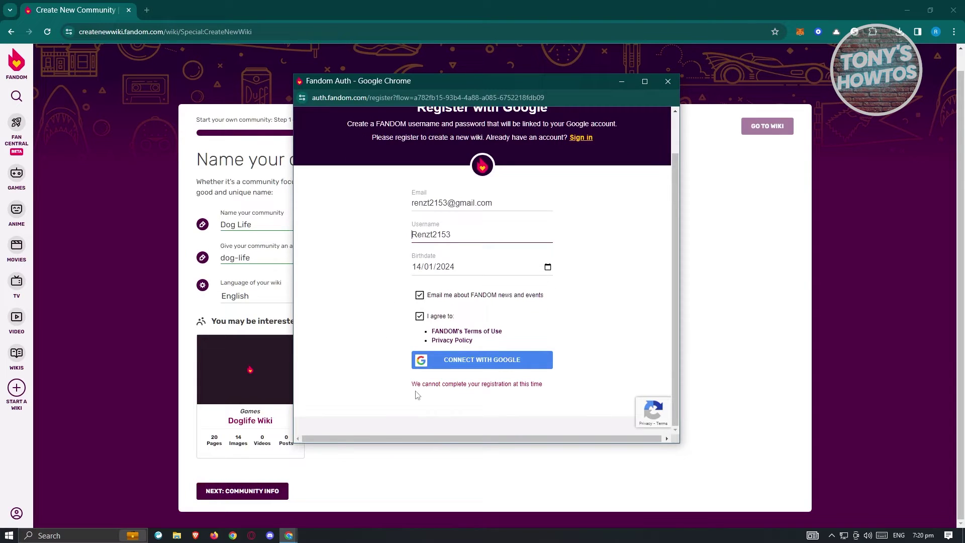
pyautogui.moveTo(411, 384); pyautogui.dragTo(550, 390)
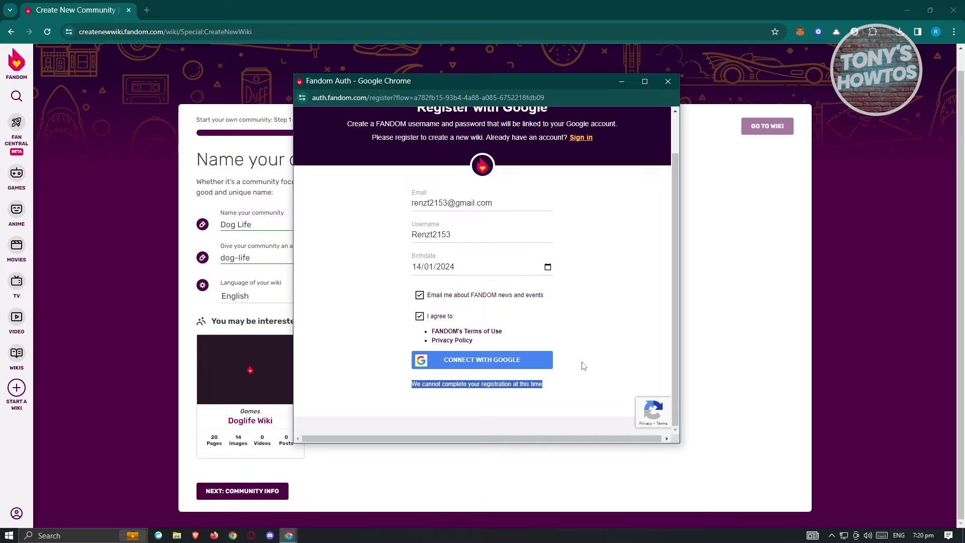
pyautogui.click(593, 305)
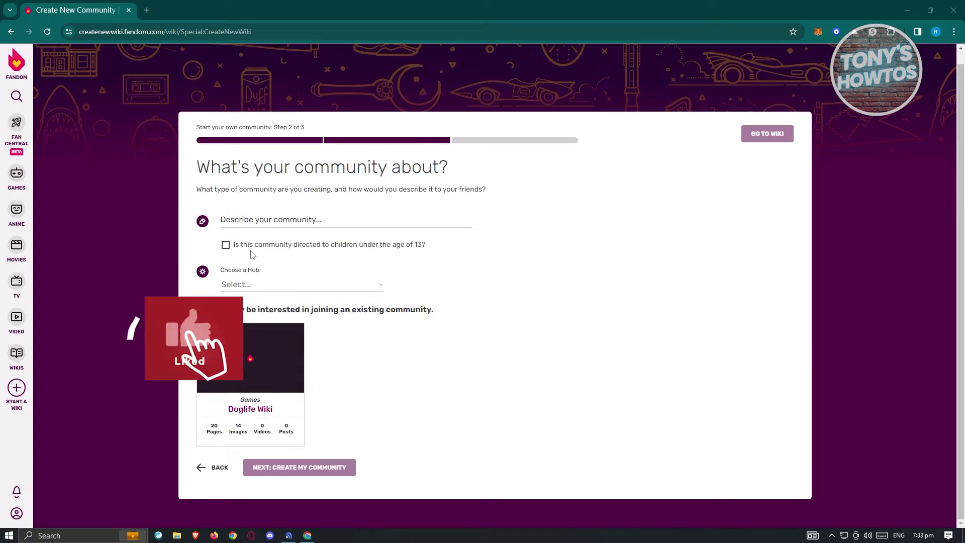
# Describe the community as "dogs life community" and choose the Lifestyle hub.
pyautogui.click(271, 219)
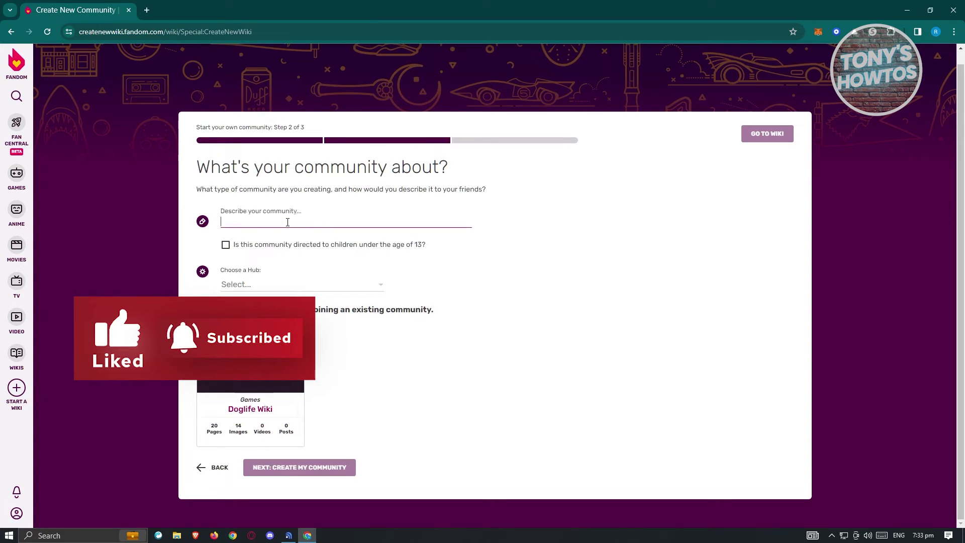
pyautogui.write('dogs lif')
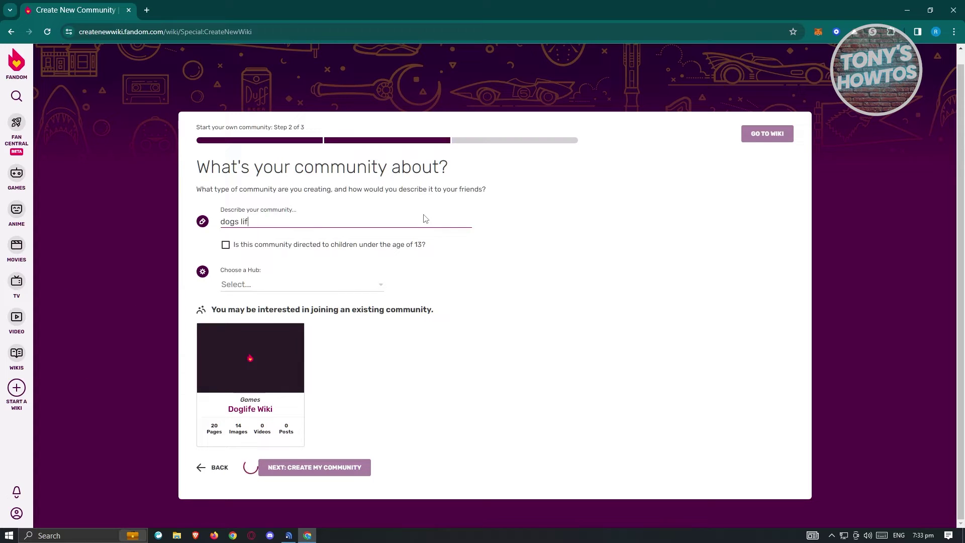
pyautogui.write('e community')
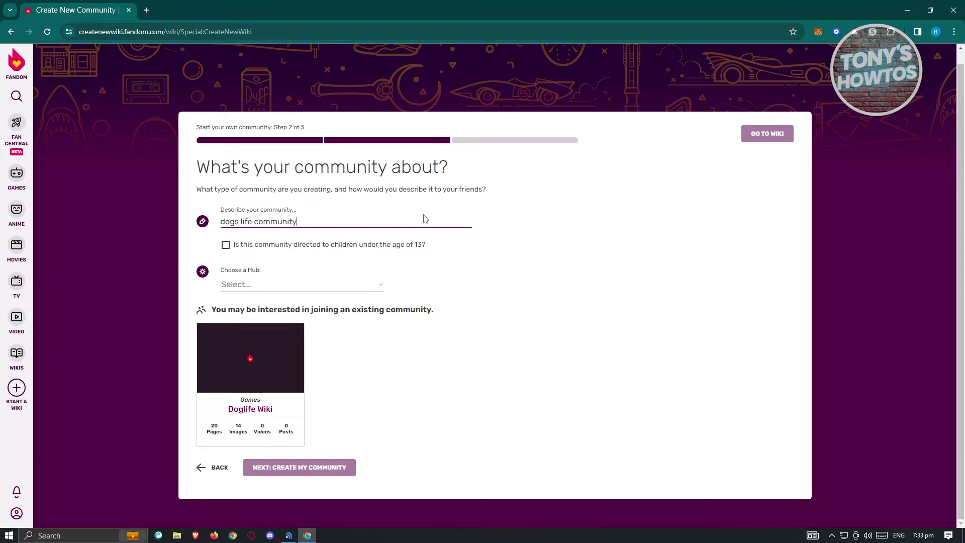
pyautogui.click(243, 285)
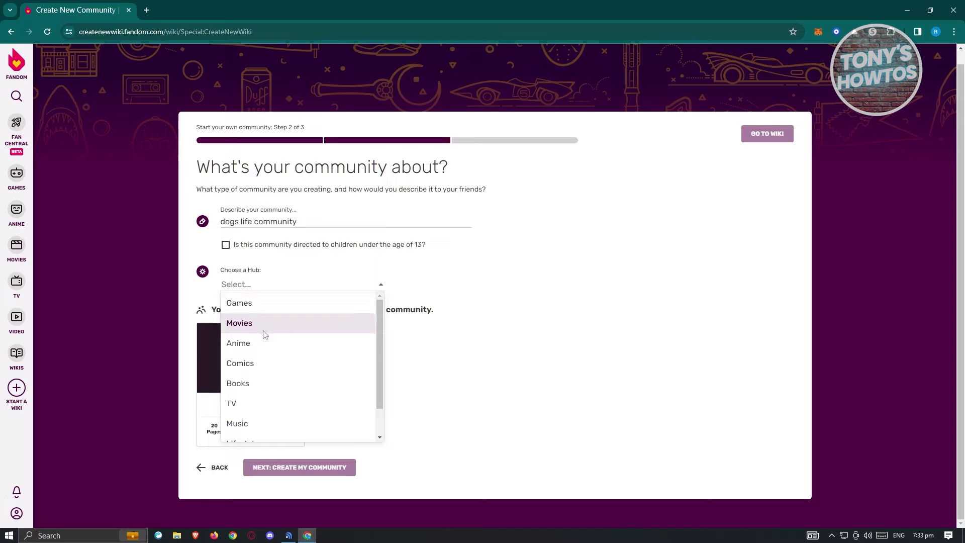
pyautogui.scroll(-1, 294, 383)
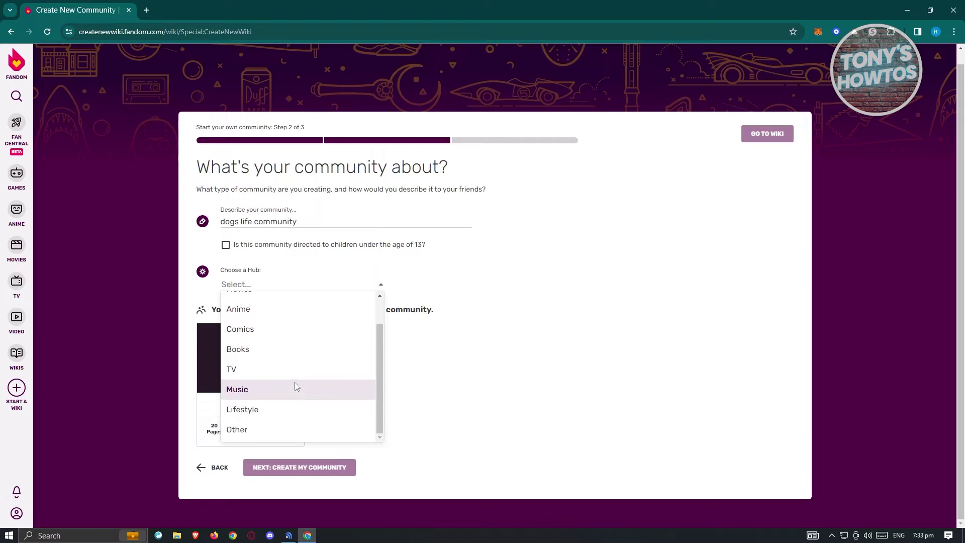
pyautogui.click(281, 411)
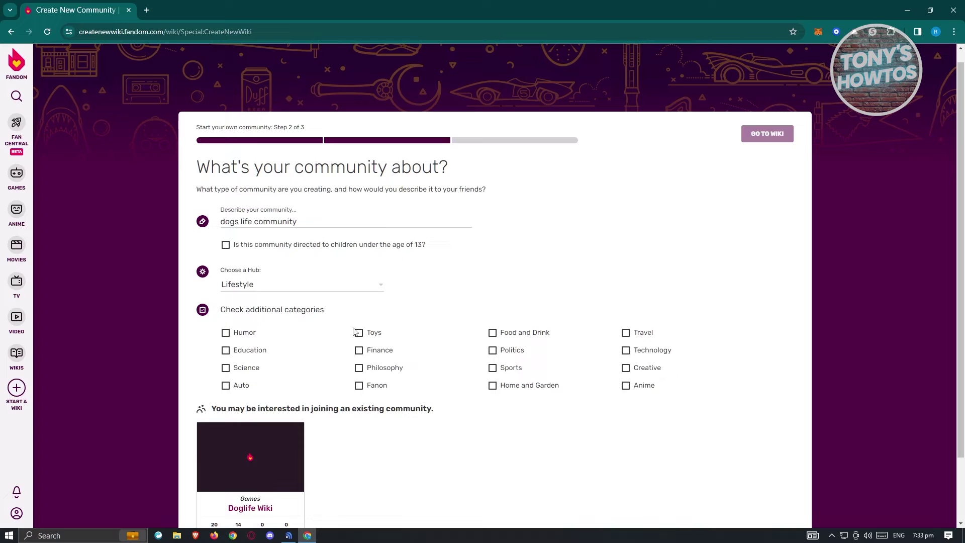
# Select Creative, Philosophy and Education as additional categories and proceed to create the community.
pyautogui.scroll(-1, 363, 327)
pyautogui.scroll(-1, 362, 326)
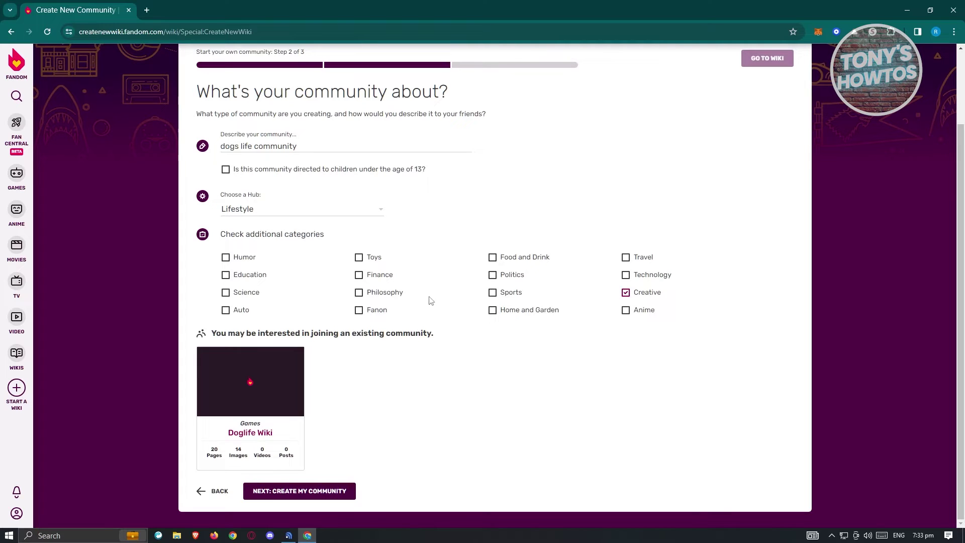
pyautogui.click(359, 293)
pyautogui.click(225, 275)
pyautogui.click(312, 496)
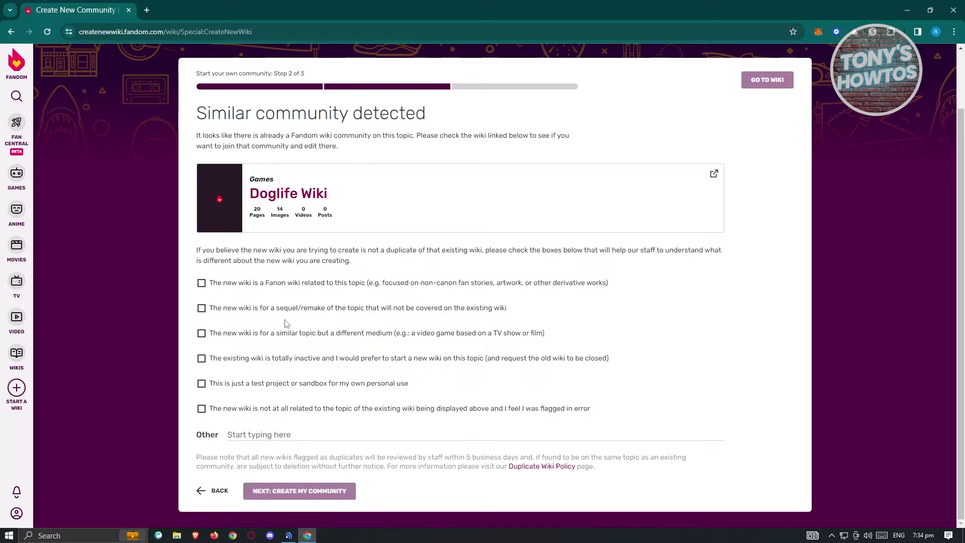
# Mark the new wiki as just a test project or sandbox for personal use and agree to continue with creation.
pyautogui.click(201, 308)
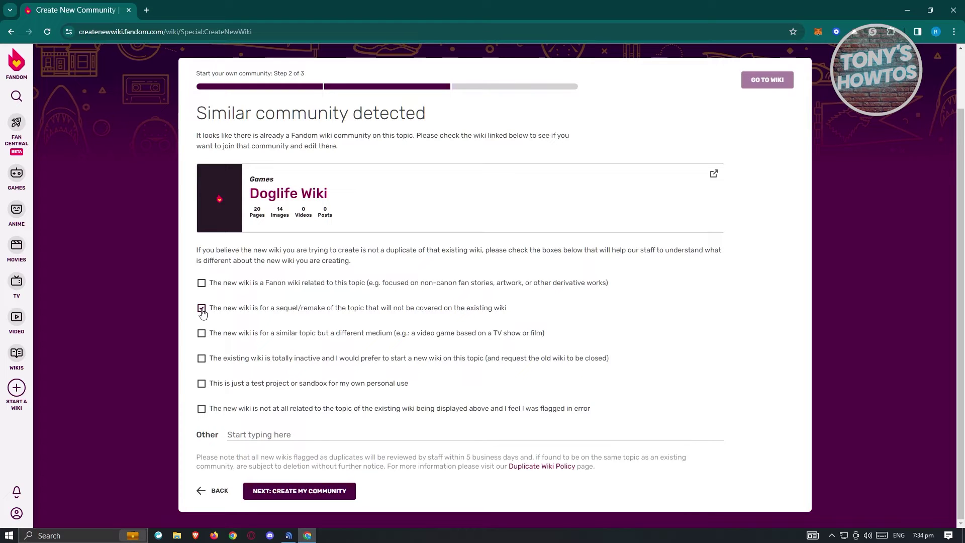
pyautogui.click(201, 309)
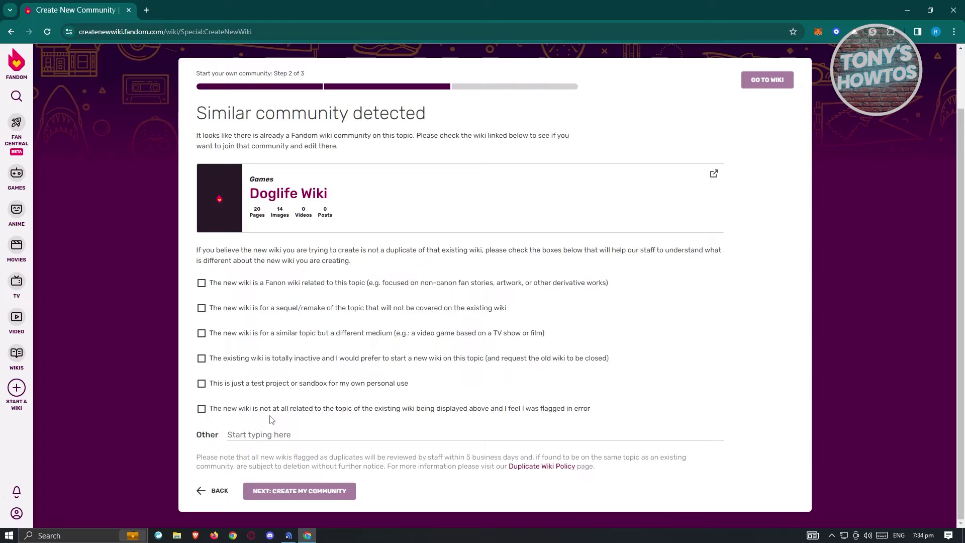
pyautogui.click(201, 383)
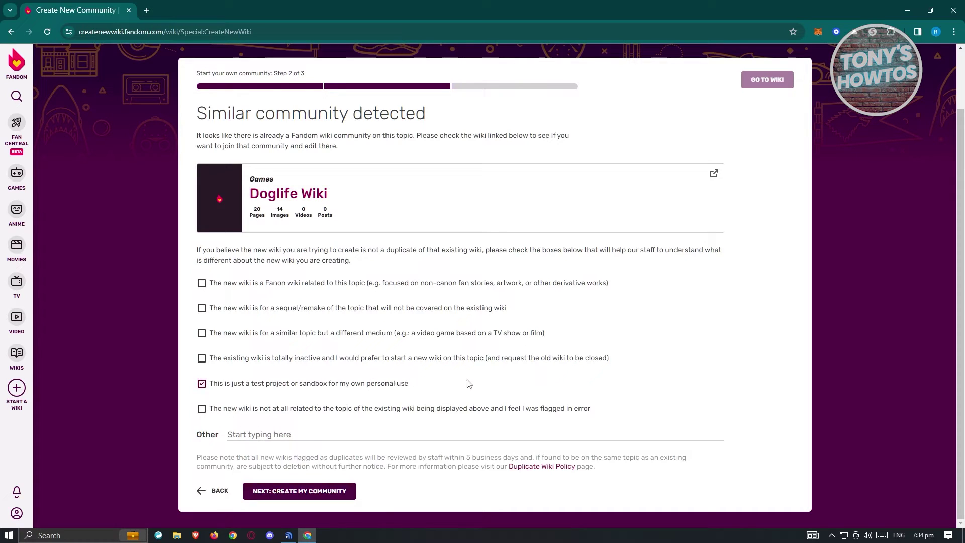
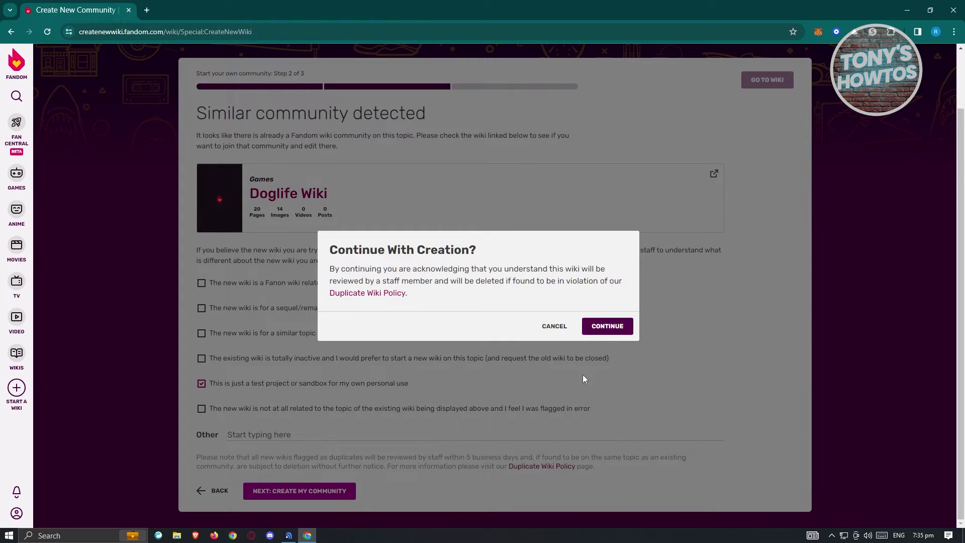
pyautogui.click(608, 327)
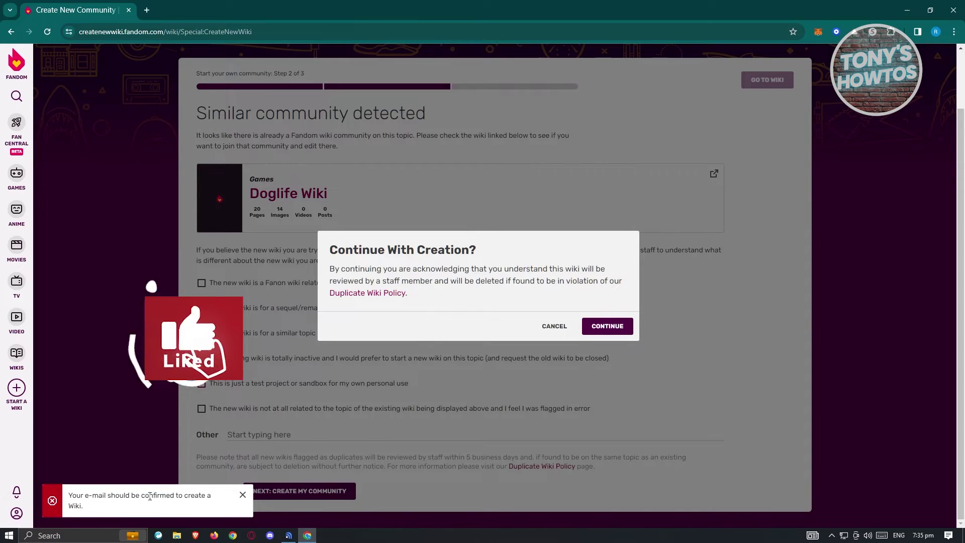
# Open Gmail in a new tab and confirm the account's e-mail address through Fandom's confirmation message.
pyautogui.click(148, 10)
pyautogui.write('gmail.com')
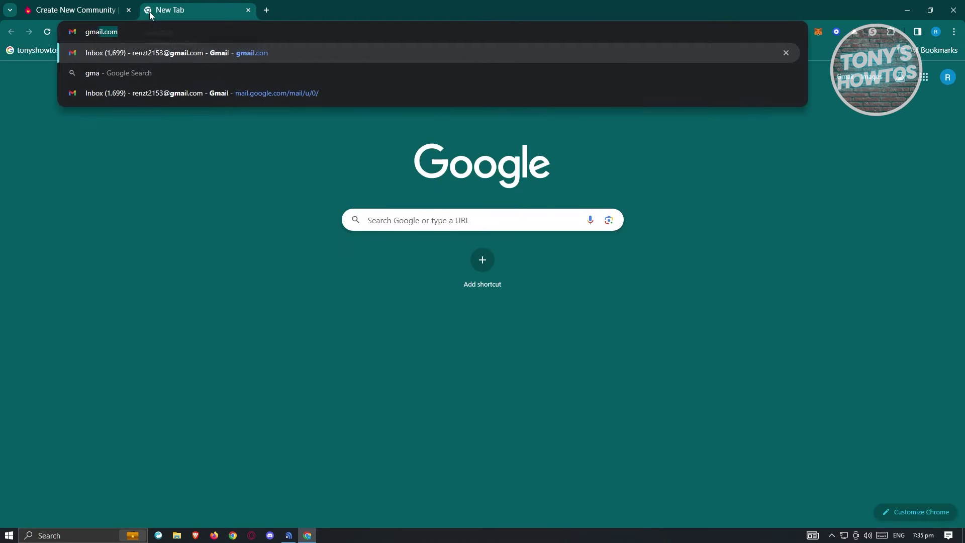
pyautogui.click(194, 93)
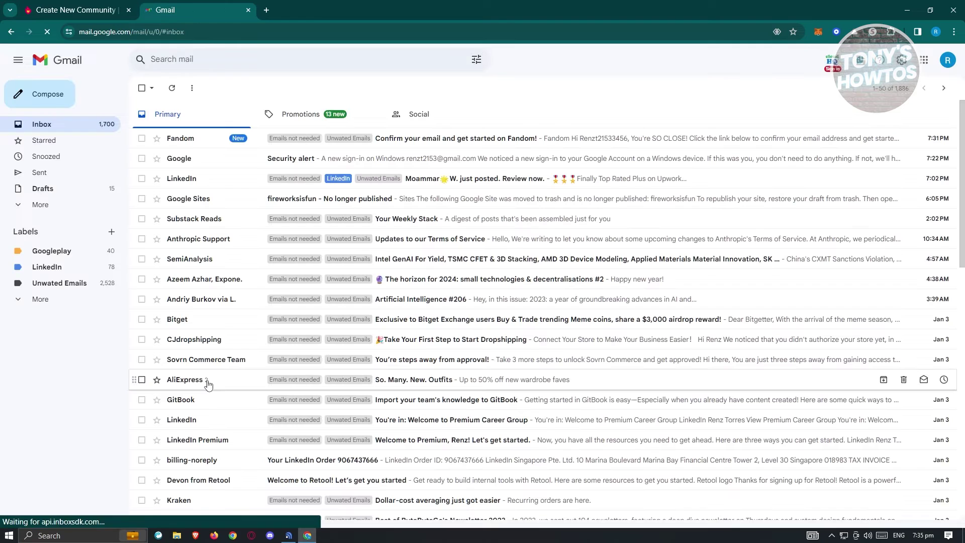
pyautogui.click(210, 145)
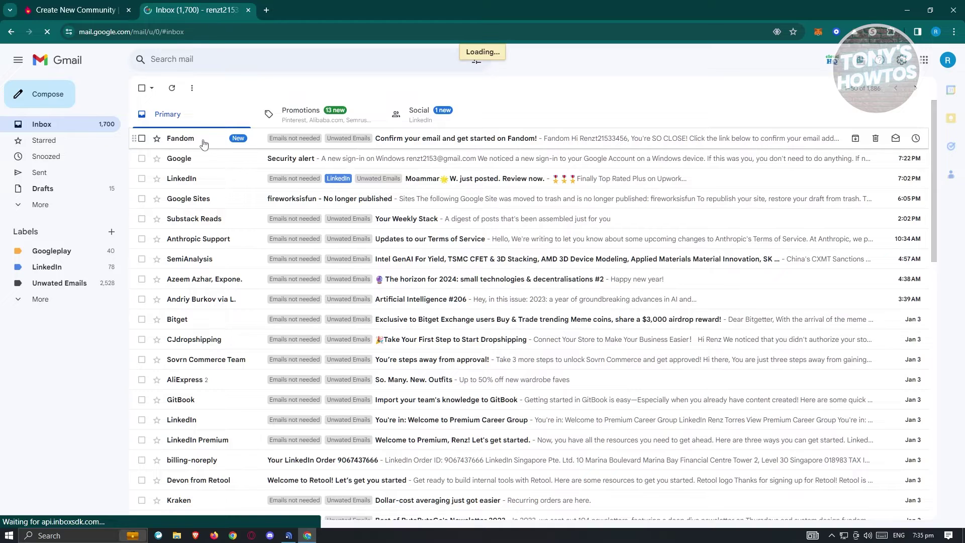
pyautogui.click(447, 302)
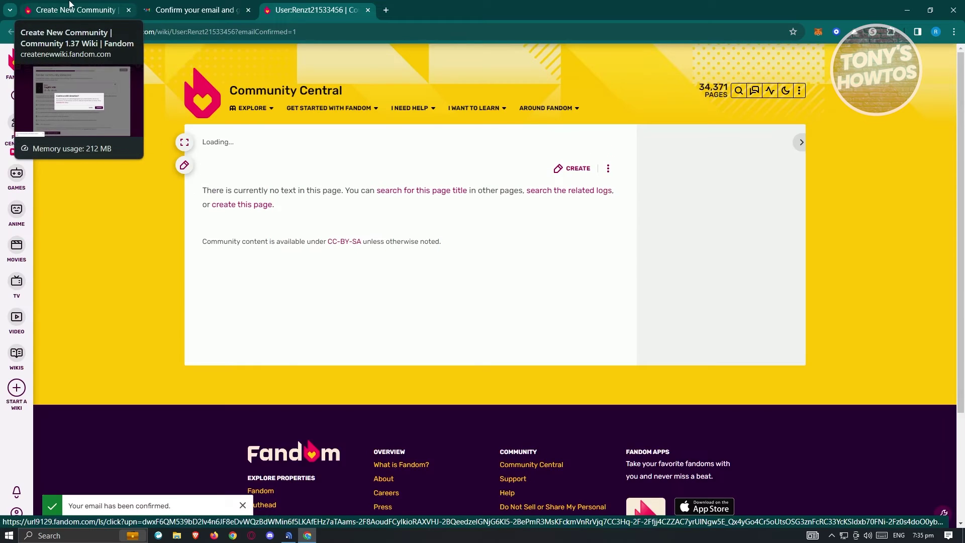
# Return to the community creation page, agree to continue with creation and dismiss the e-mail confirmation error.
pyautogui.click(70, 4)
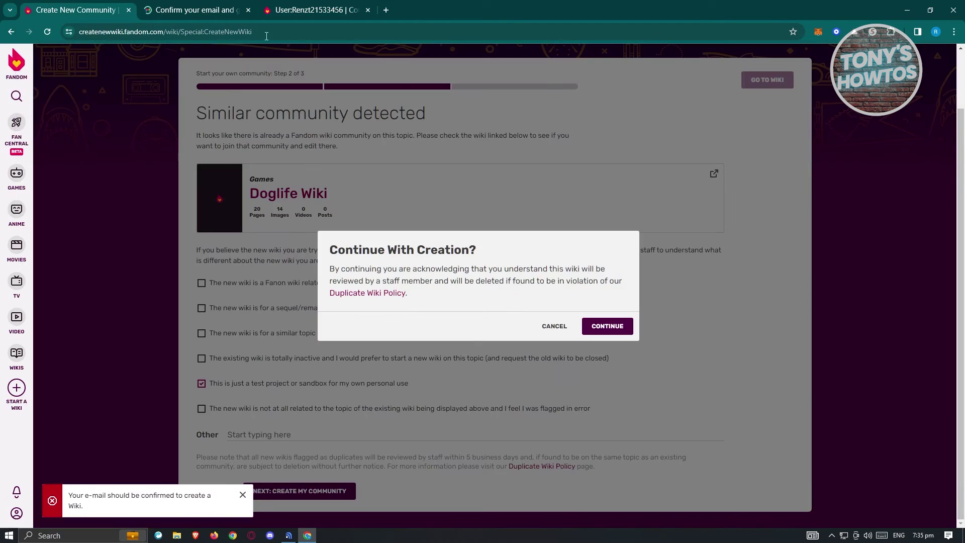
pyautogui.click(317, 10)
pyautogui.click(96, 10)
pyautogui.click(584, 336)
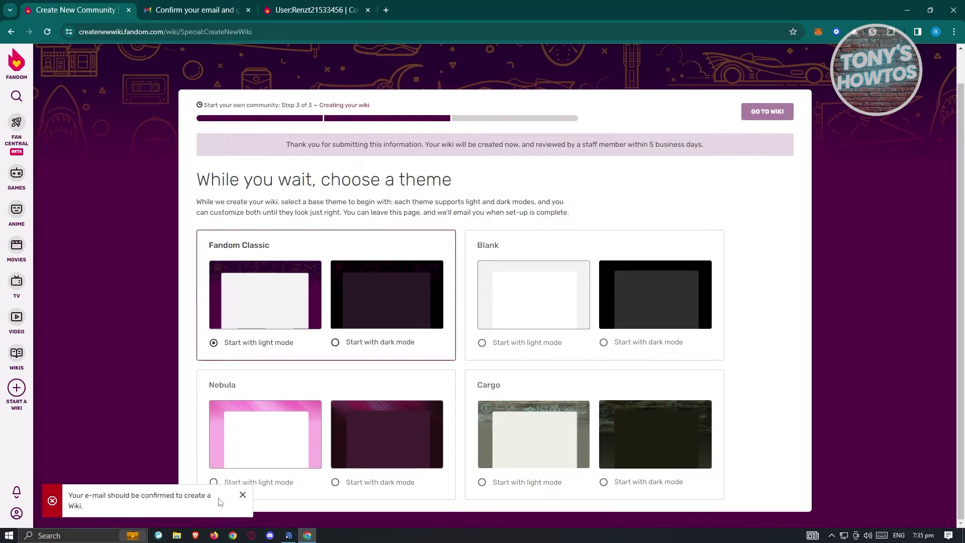
pyautogui.click(243, 494)
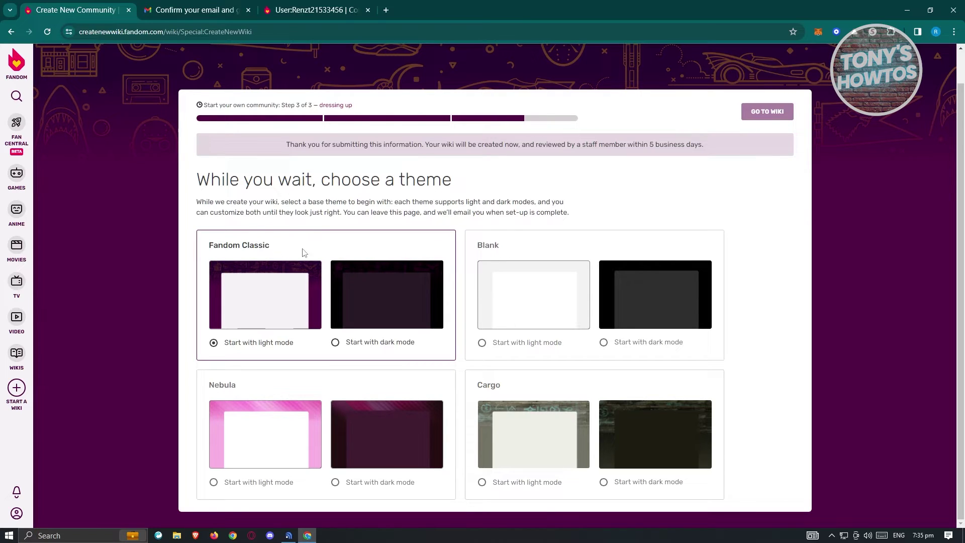
# Preview Fandom Classic in dark mode, set the theme back to light mode and go to the new wiki.
pyautogui.click(334, 343)
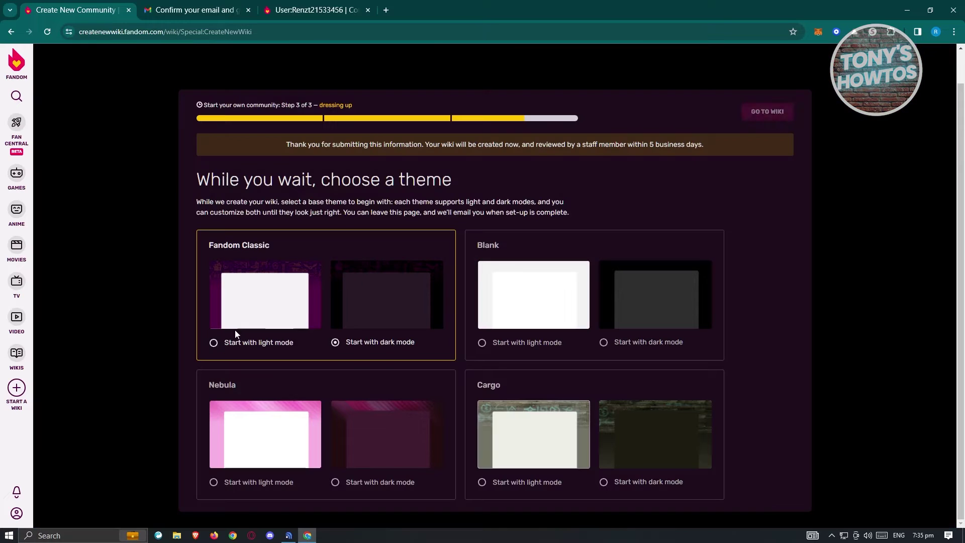
pyautogui.click(213, 343)
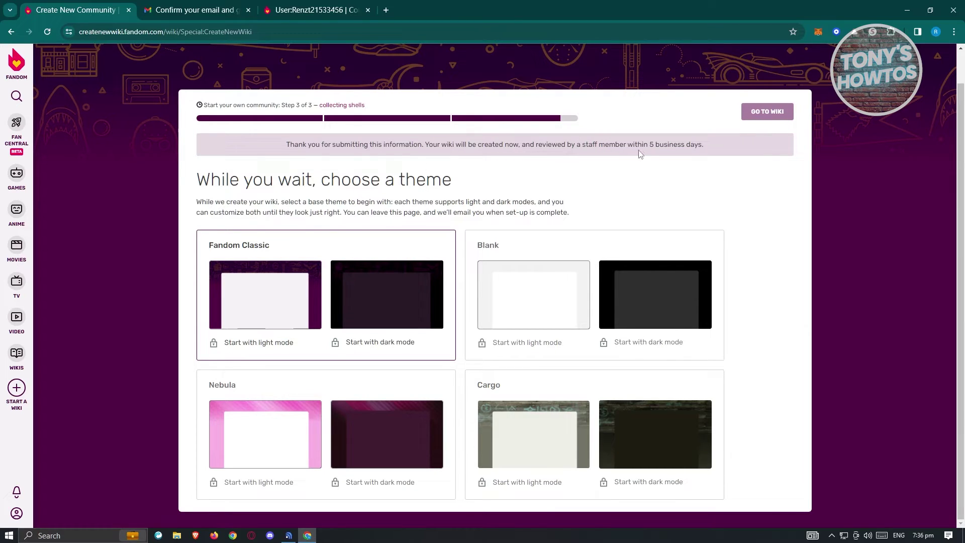
pyautogui.click(776, 115)
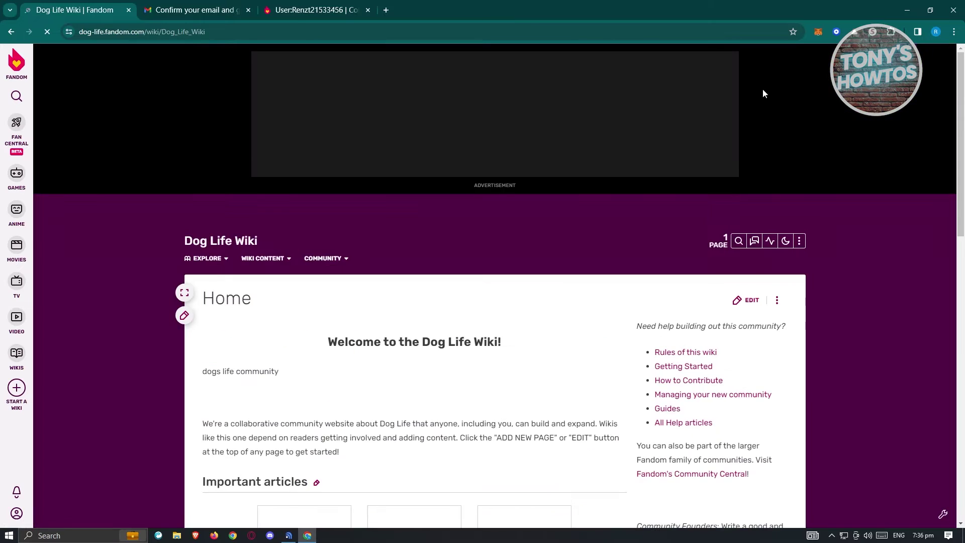
# Examine the new wiki's home page, including its welcome heading, community description, introductory paragraph and placeholder articles.
pyautogui.scroll(-4, 464, 321)
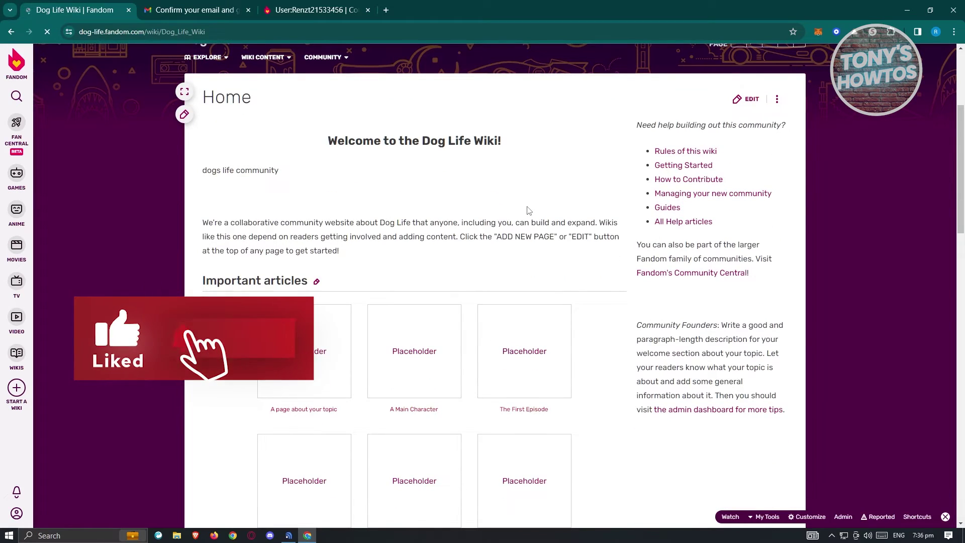
pyautogui.scroll(4, 538, 306)
pyautogui.scroll(-3, 211, 211)
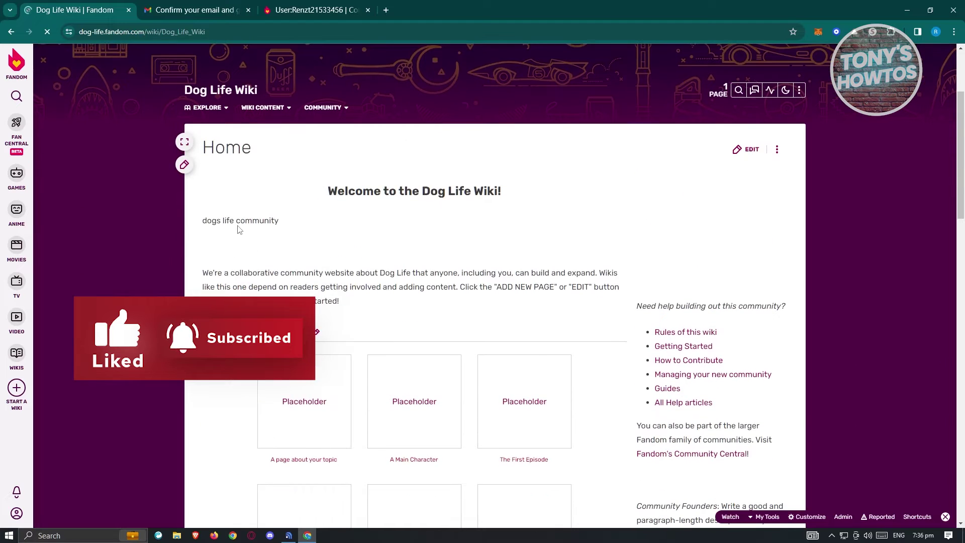
pyautogui.scroll(-15, 565, 274)
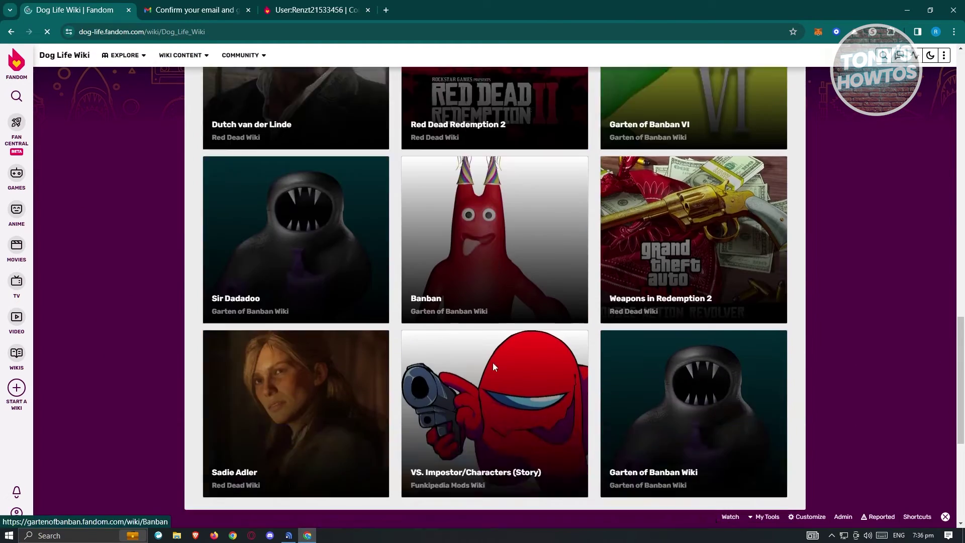
pyautogui.scroll(15, 545, 352)
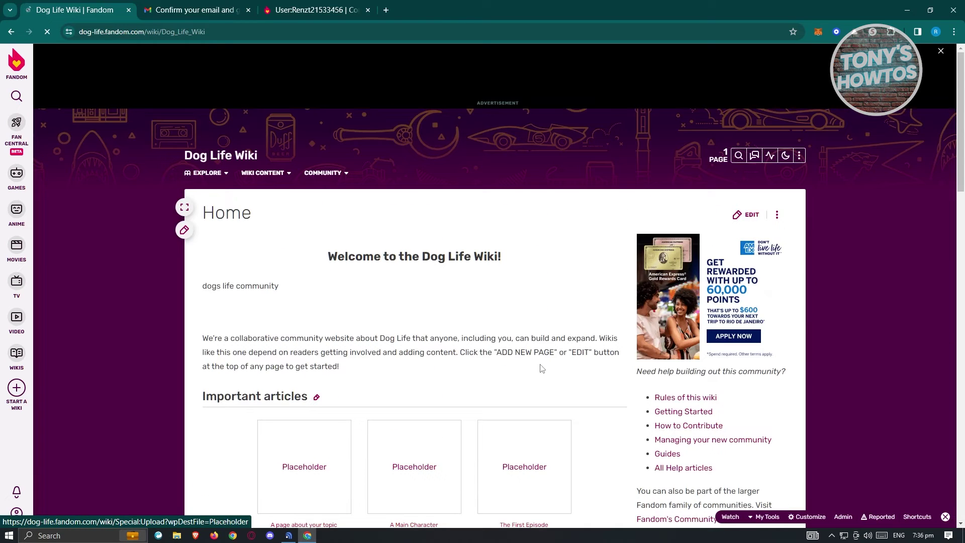
pyautogui.scroll(-3, 539, 368)
pyautogui.moveTo(207, 185); pyautogui.dragTo(287, 189)
pyautogui.click(242, 195)
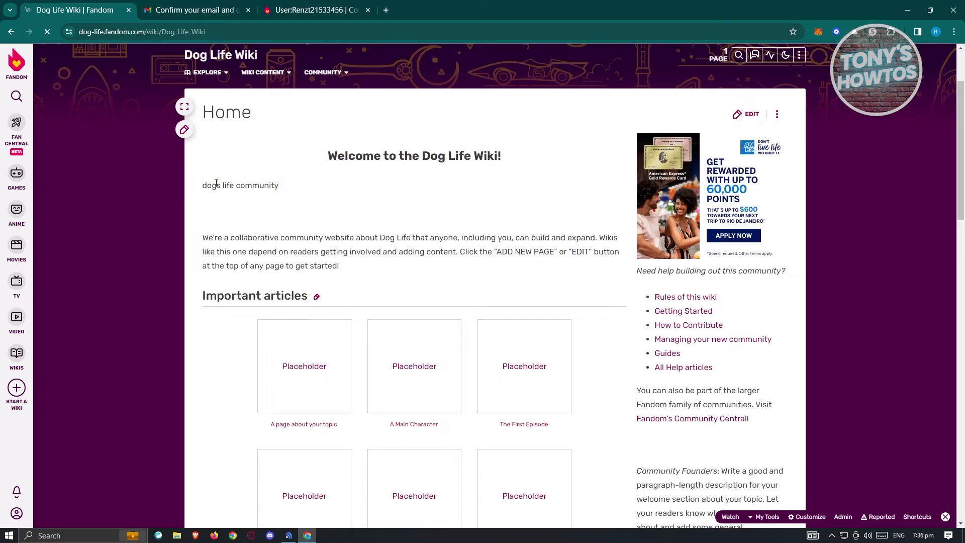
pyautogui.moveTo(331, 155); pyautogui.dragTo(571, 167)
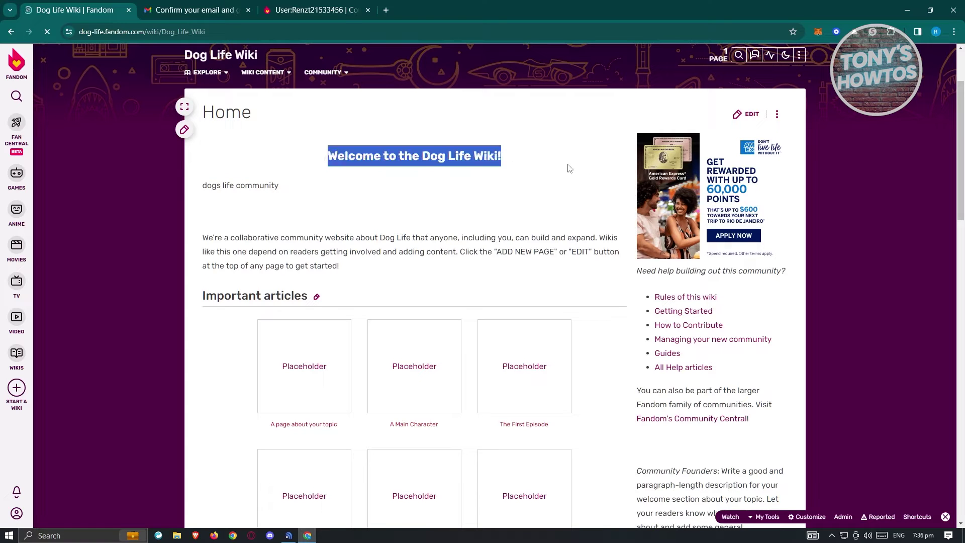
pyautogui.click(318, 183)
pyautogui.moveTo(207, 237); pyautogui.dragTo(369, 281)
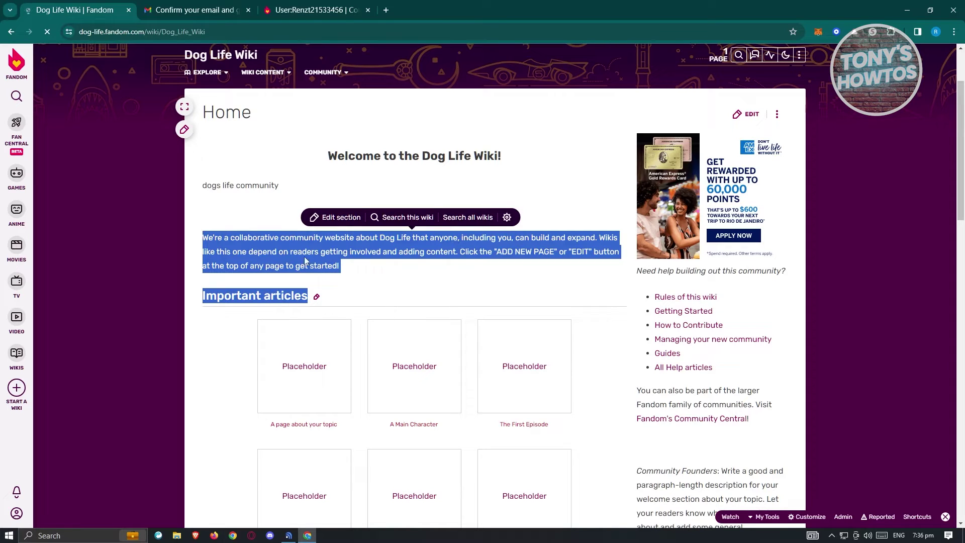
pyautogui.click(340, 256)
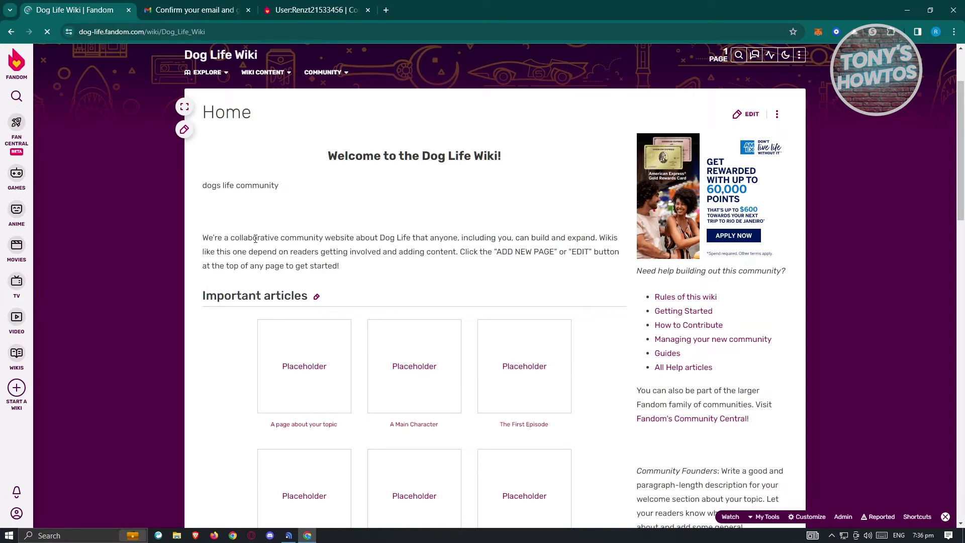
# Open the home page for editing and add the line "Hi everyone" below the community description.
pyautogui.click(186, 133)
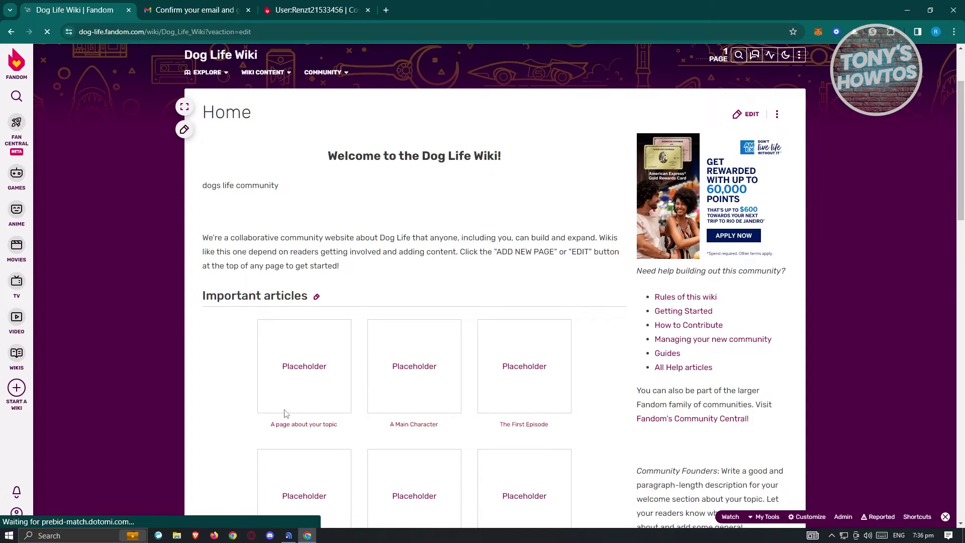
pyautogui.scroll(-2, 323, 281)
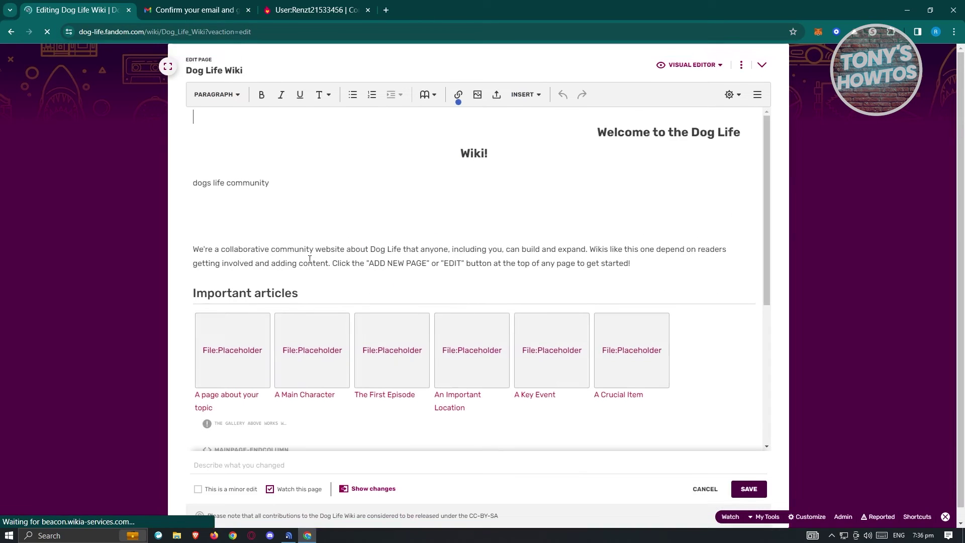
pyautogui.click(666, 132)
pyautogui.click(279, 183)
pyautogui.write('Hi everyone')
pyautogui.scroll(-3, 685, 402)
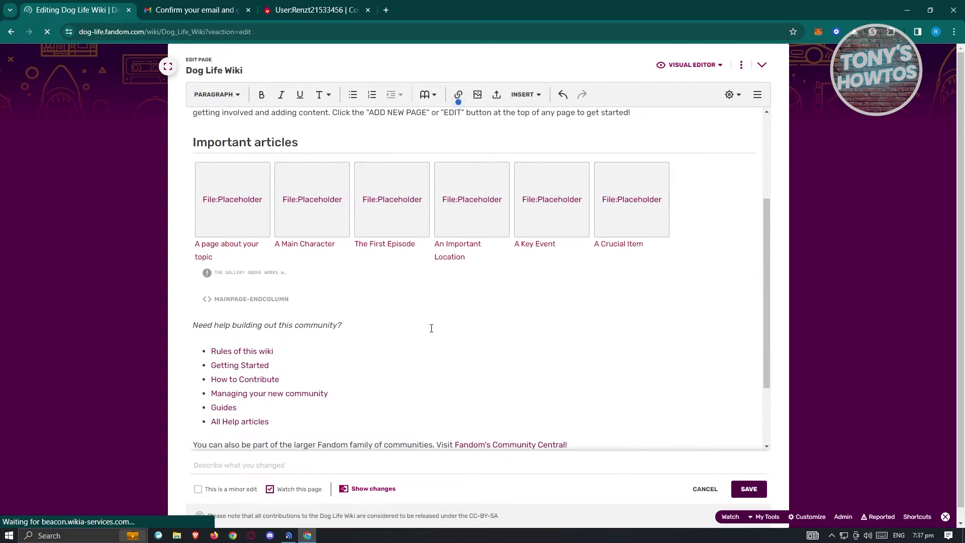
pyautogui.scroll(2, 345, 291)
pyautogui.scroll(1, 347, 291)
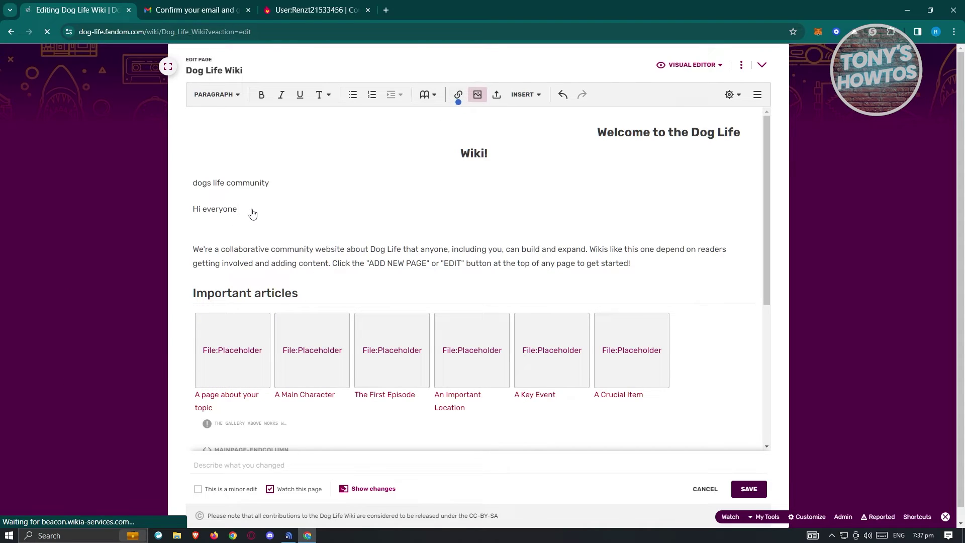
# On a new line below the greeting, upload pexels-tranmautritam-245035.jpg, agreeing to the image policy and keeping its suggested name.
pyautogui.press('Return')
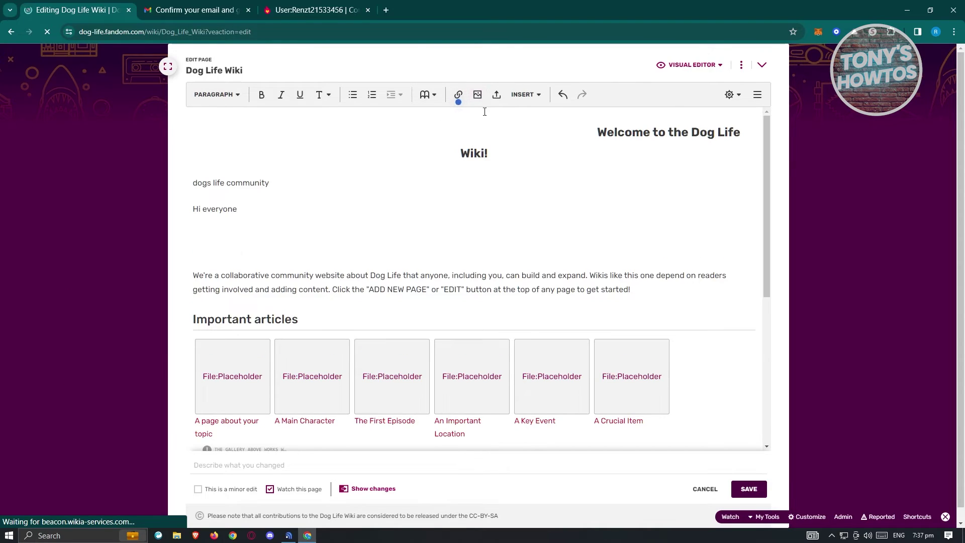
pyautogui.click(478, 95)
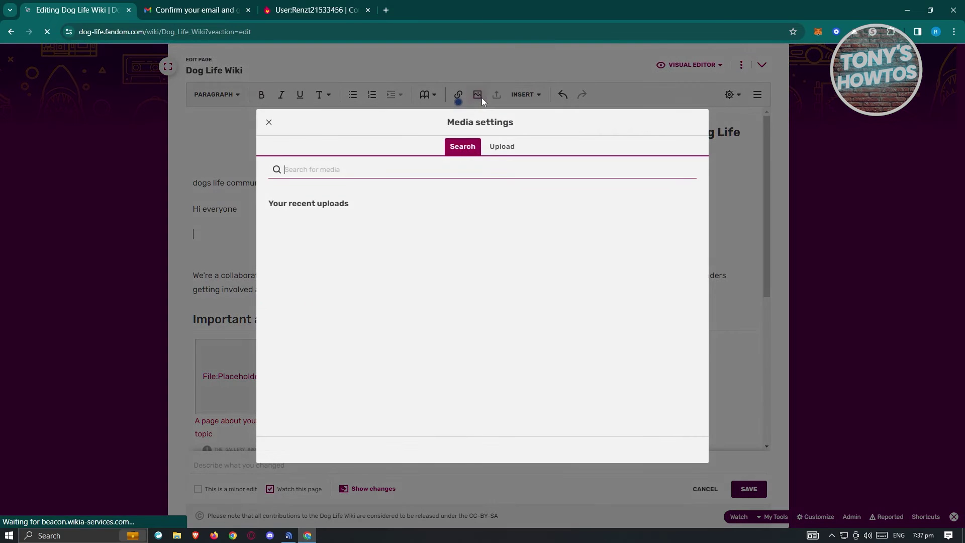
pyautogui.click(508, 148)
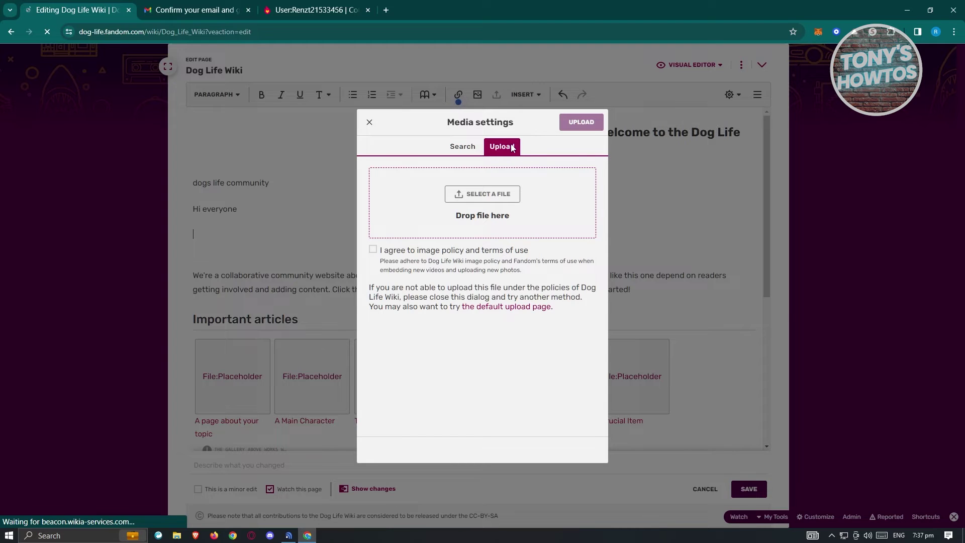
pyautogui.click(628, 159)
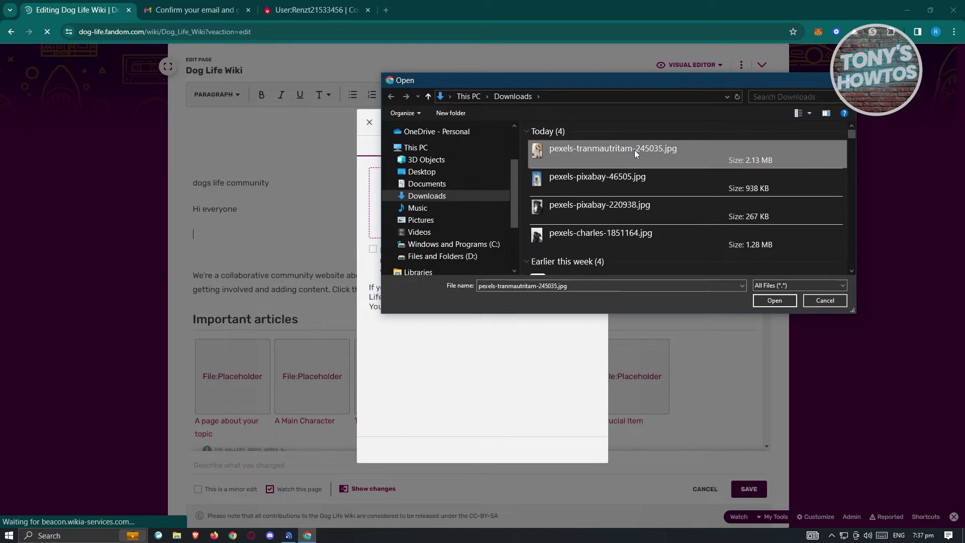
pyautogui.click(772, 301)
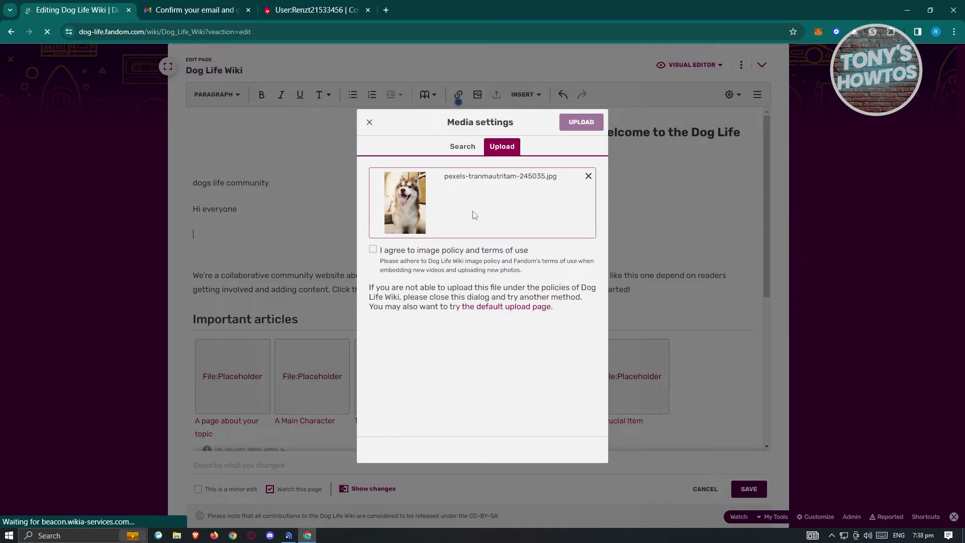
pyautogui.click(373, 250)
pyautogui.click(580, 122)
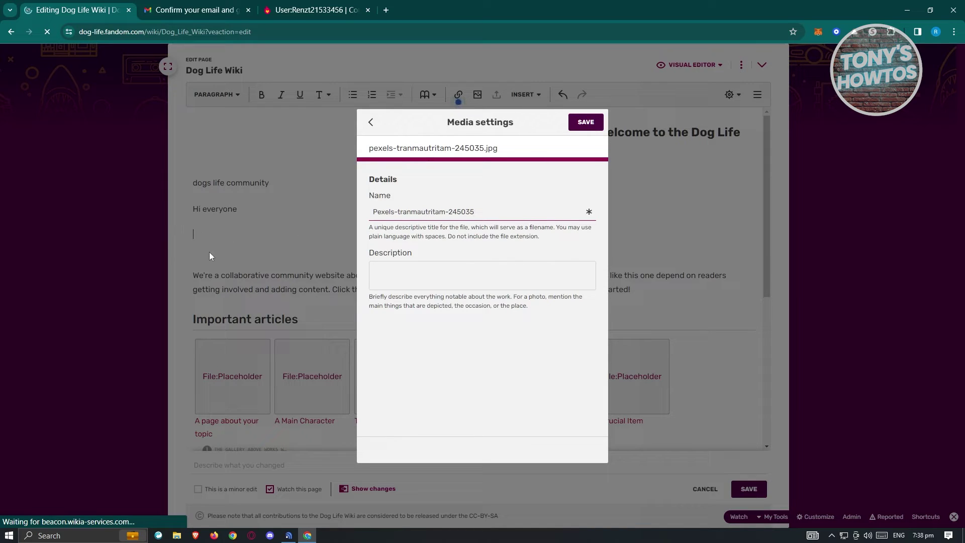
pyautogui.click(596, 124)
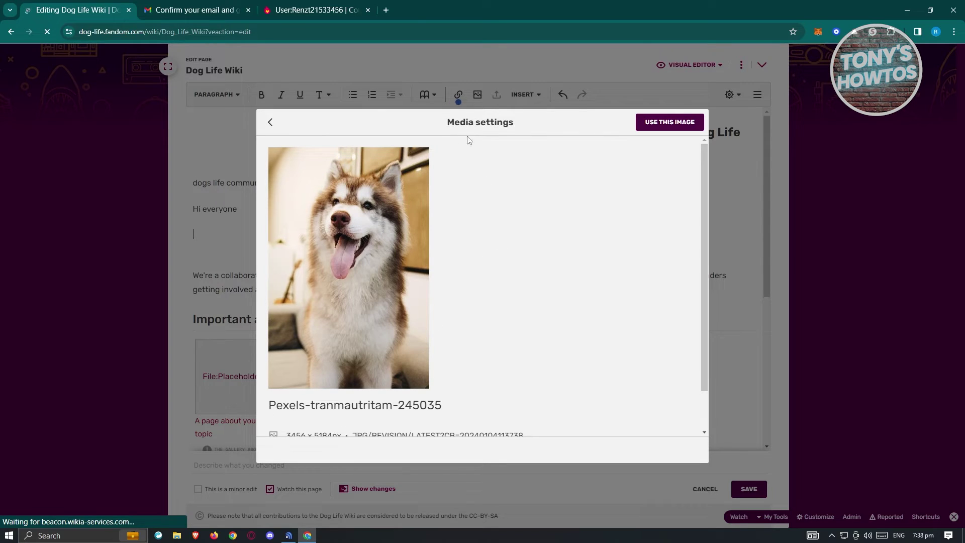
# Insert the uploaded image with the caption "this is a picture of a dog" and the alternative text "DOG".
pyautogui.scroll(-1, 566, 291)
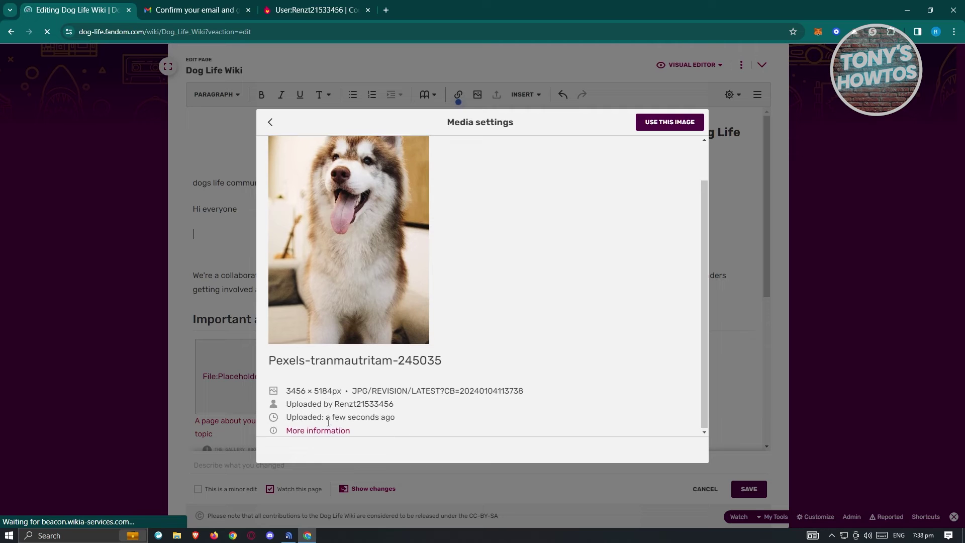
pyautogui.scroll(1, 487, 296)
pyautogui.click(666, 123)
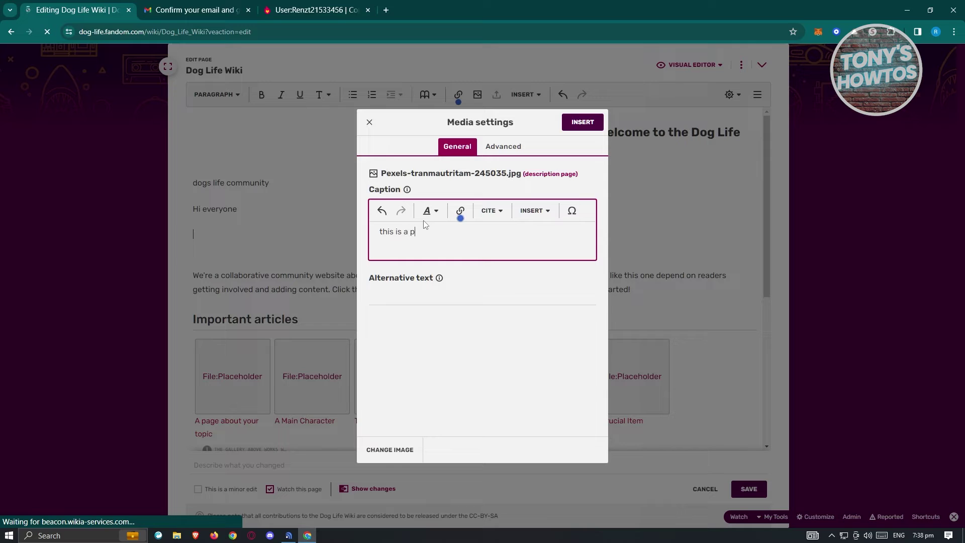
pyautogui.write('ure of a dog')
pyautogui.click(410, 300)
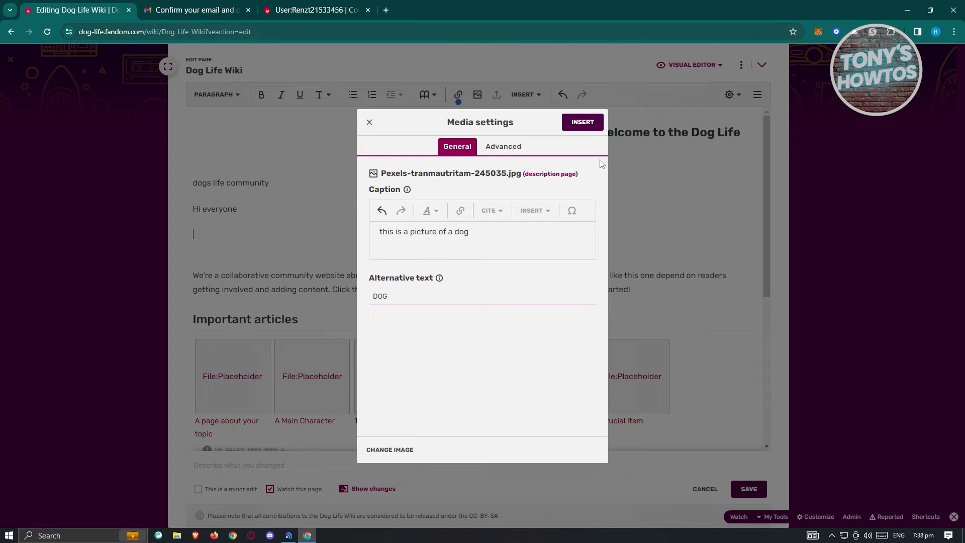
pyautogui.click(582, 122)
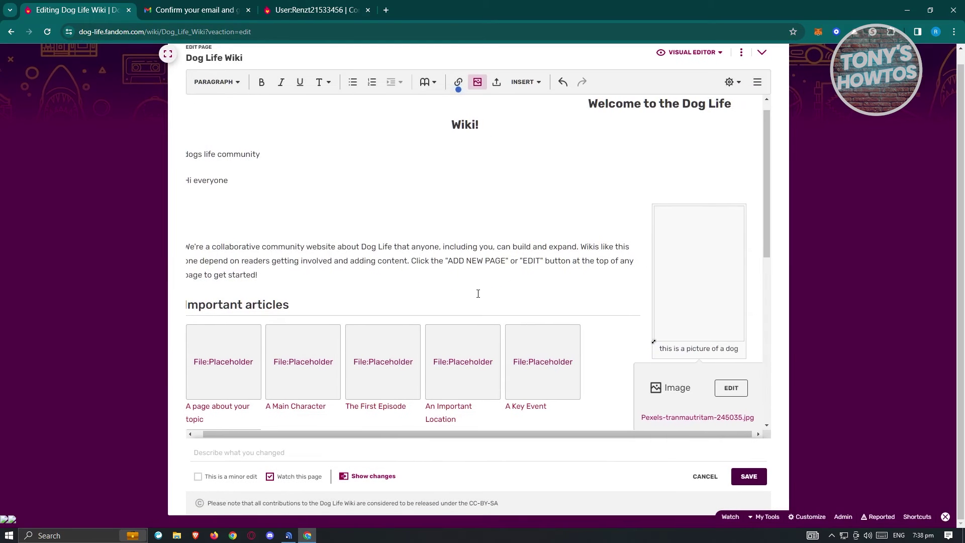
# Try to move the dog picture to the empty space beside the "Hi everyone" line.
pyautogui.moveTo(708, 273); pyautogui.dragTo(459, 201)
pyautogui.scroll(-1, 606, 320)
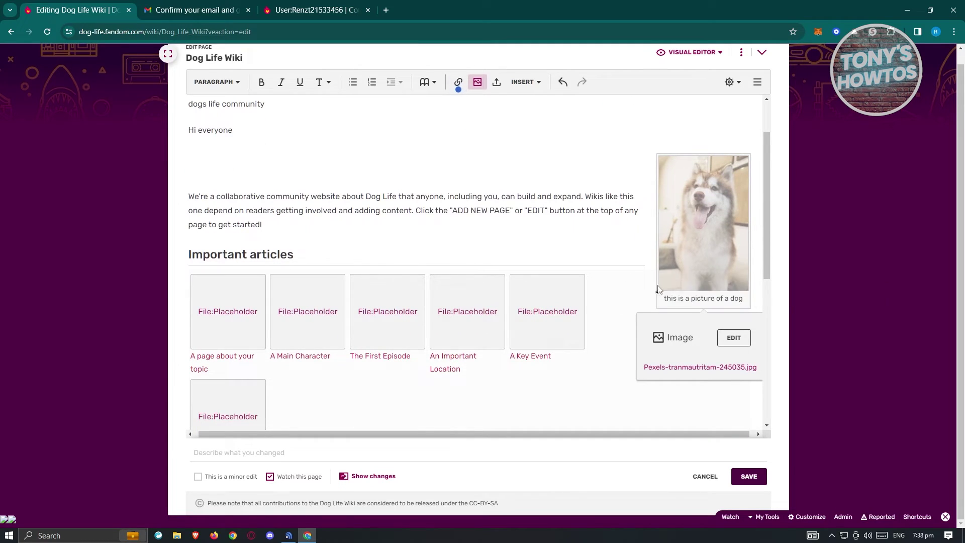
pyautogui.click(686, 280)
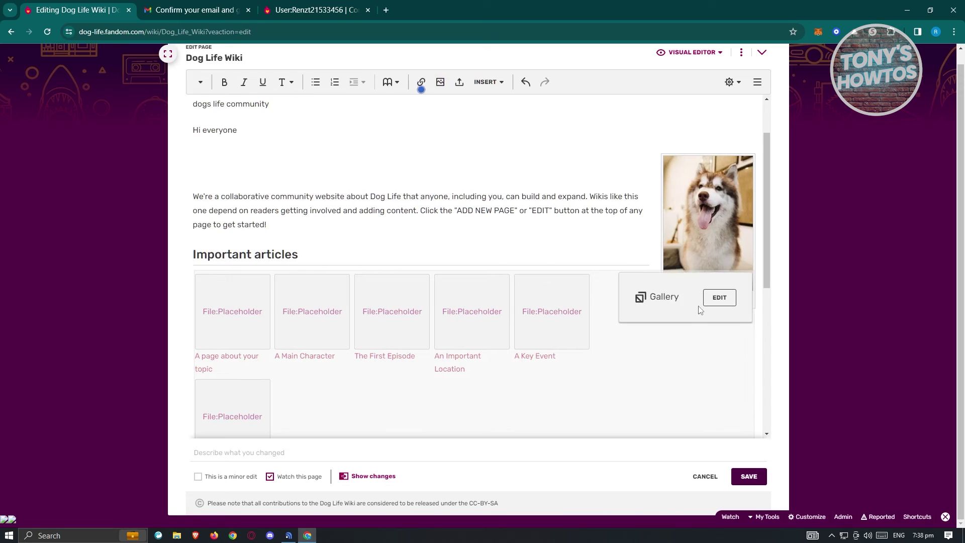
# Shrink the dog picture slightly and move it down beside the paragraph about the collaborative community website.
pyautogui.click(693, 167)
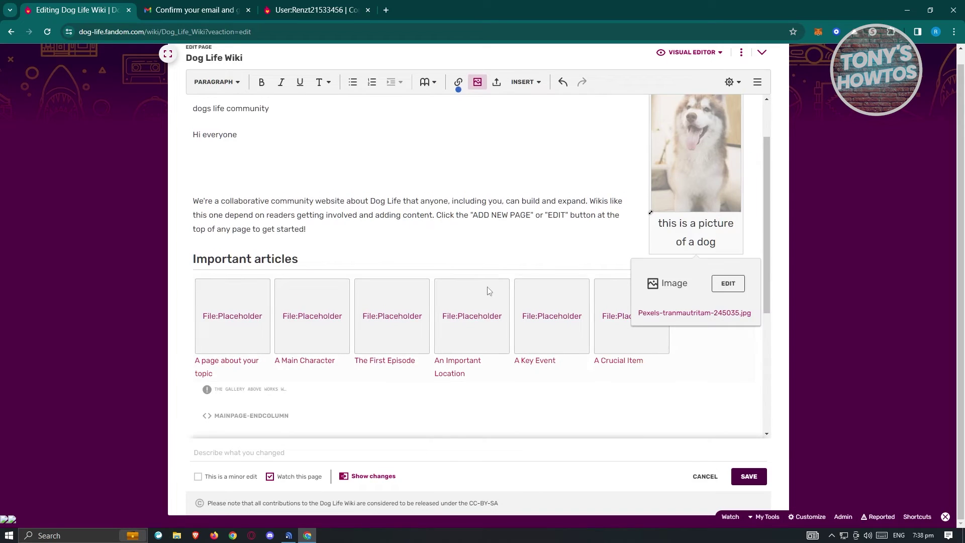
pyautogui.scroll(1, 479, 288)
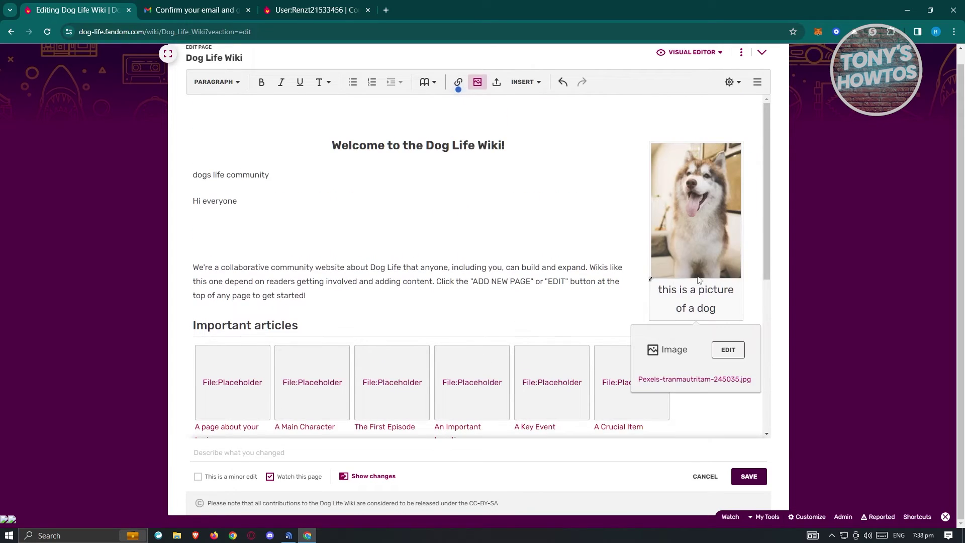
pyautogui.click(700, 224)
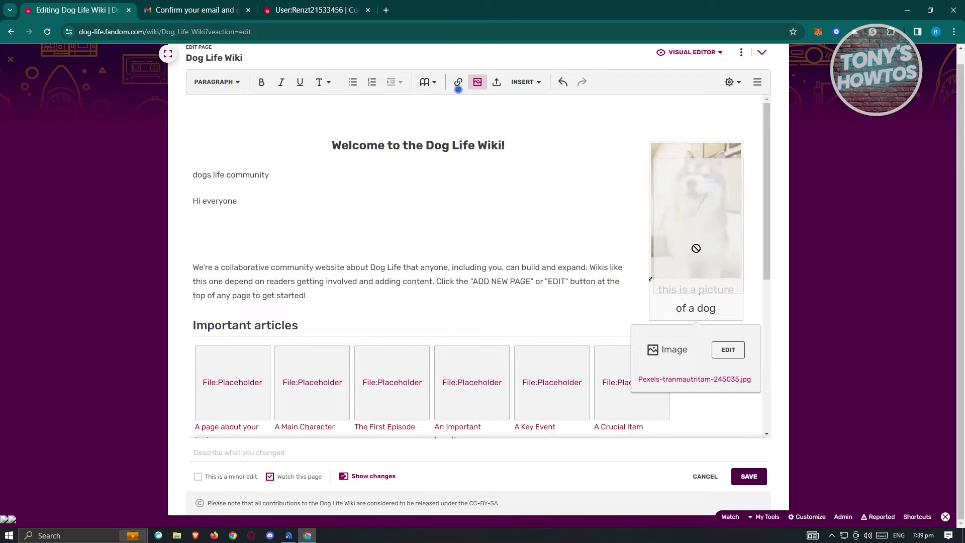
pyautogui.moveTo(651, 277)
pyautogui.mouseDown()
pyautogui.moveTo(717, 176)
pyautogui.moveTo(663, 243)
pyautogui.moveTo(658, 263)
pyautogui.mouseUp()
pyautogui.click(687, 189)
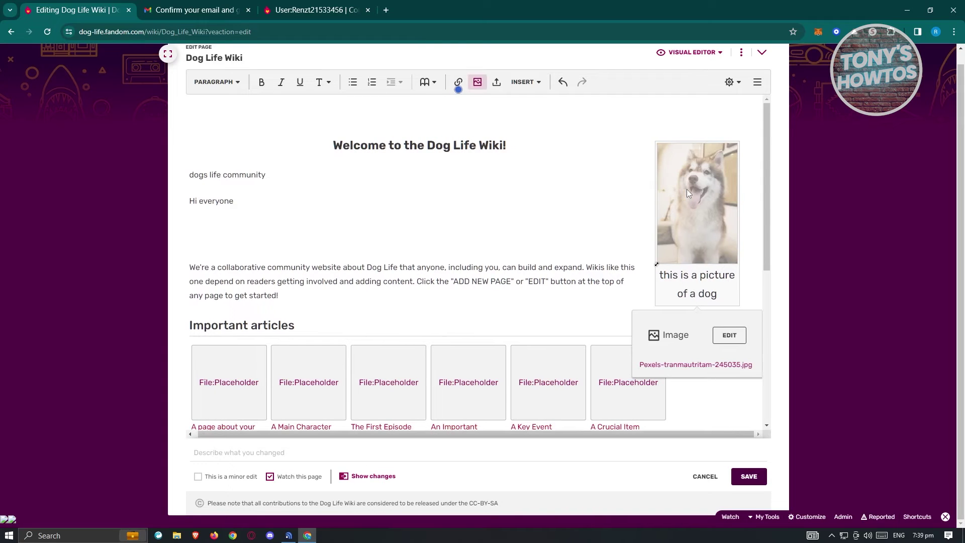
pyautogui.moveTo(704, 212); pyautogui.dragTo(637, 213)
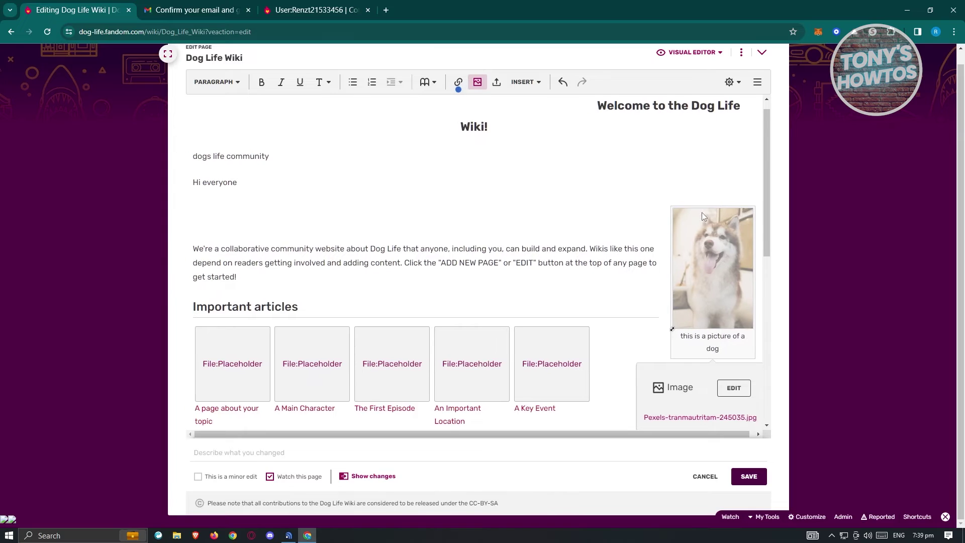
# Resize the dog picture to a small thumbnail, enlarge it again until its caption fits on two lines, and save the home page.
pyautogui.moveTo(704, 258); pyautogui.dragTo(723, 250)
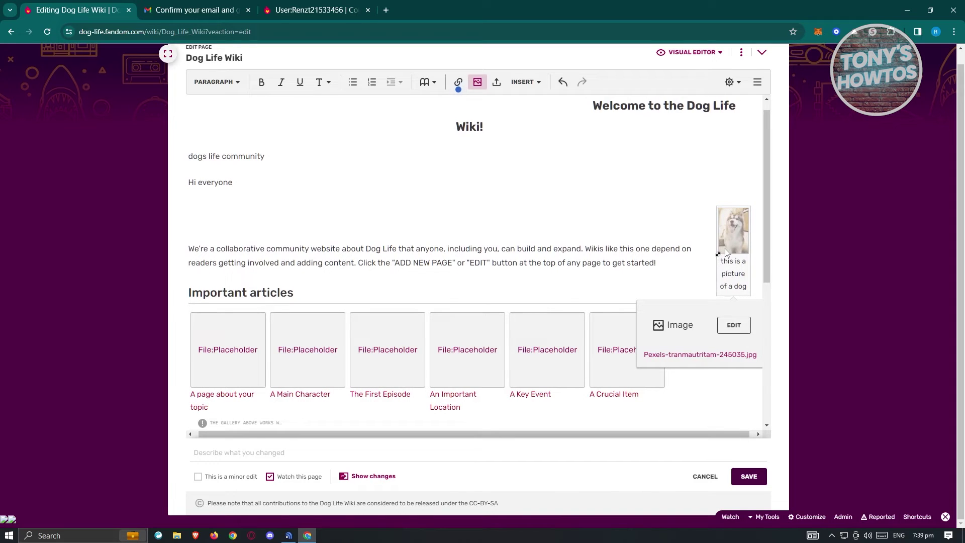
pyautogui.moveTo(720, 254); pyautogui.dragTo(640, 316)
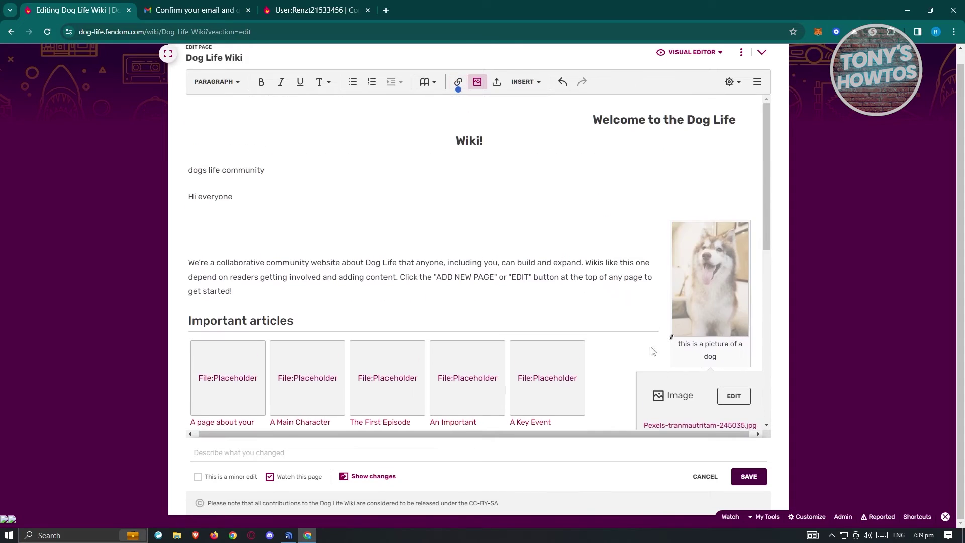
pyautogui.click(748, 476)
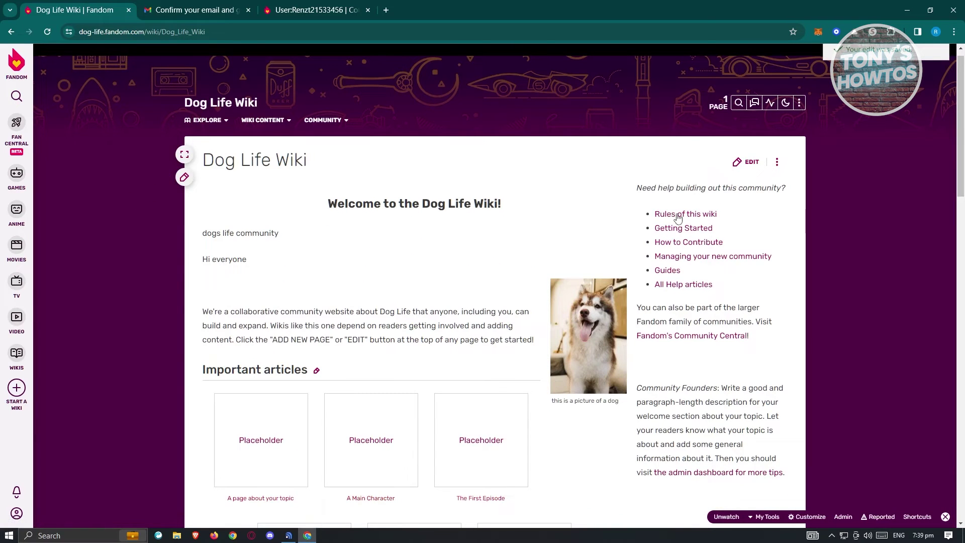
# Reopen the home page for editing, check the picture's placement, save without changes and review the published page.
pyautogui.click(748, 166)
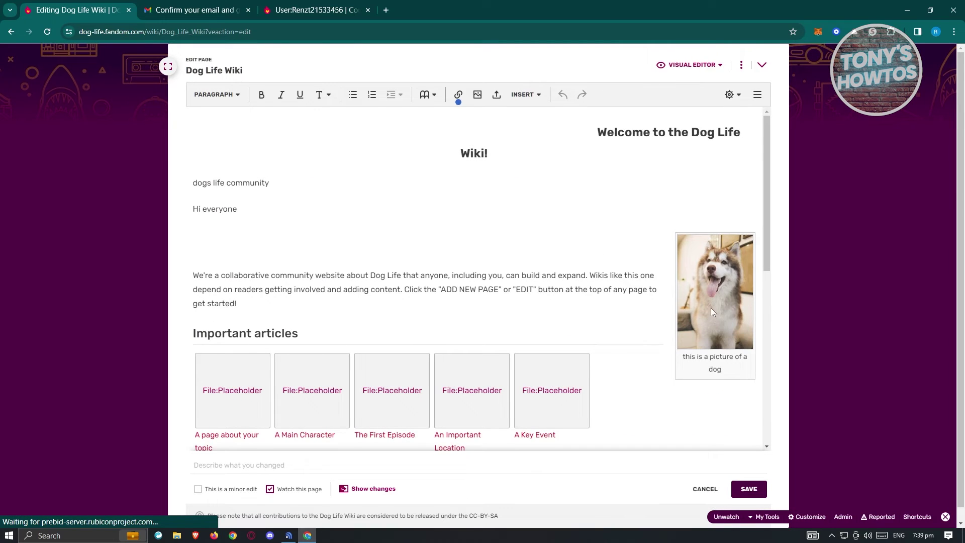
pyautogui.click(715, 248)
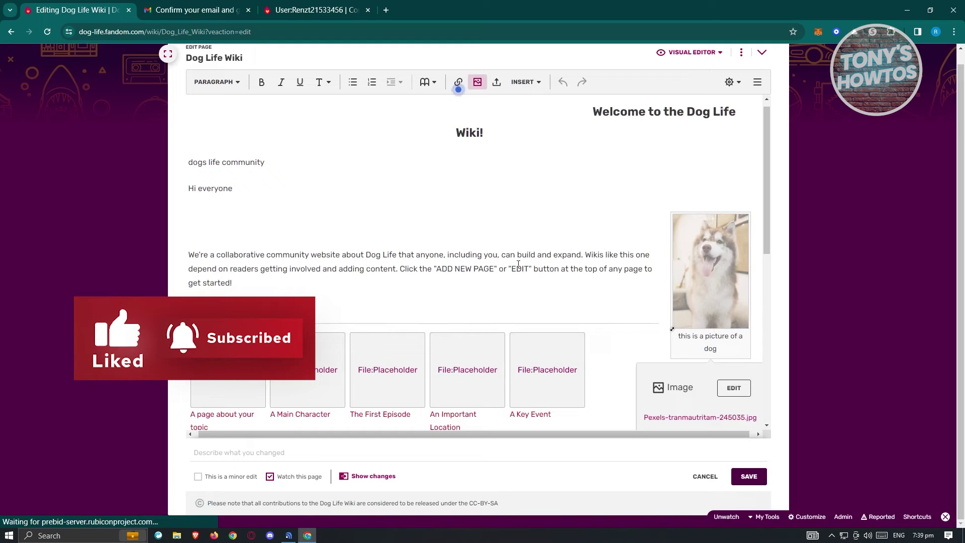
pyautogui.click(271, 256)
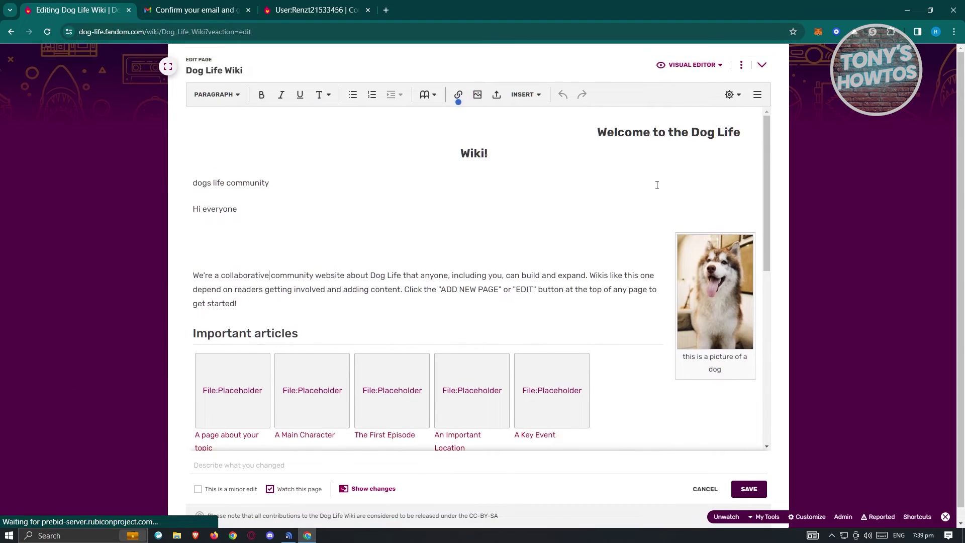
pyautogui.click(748, 489)
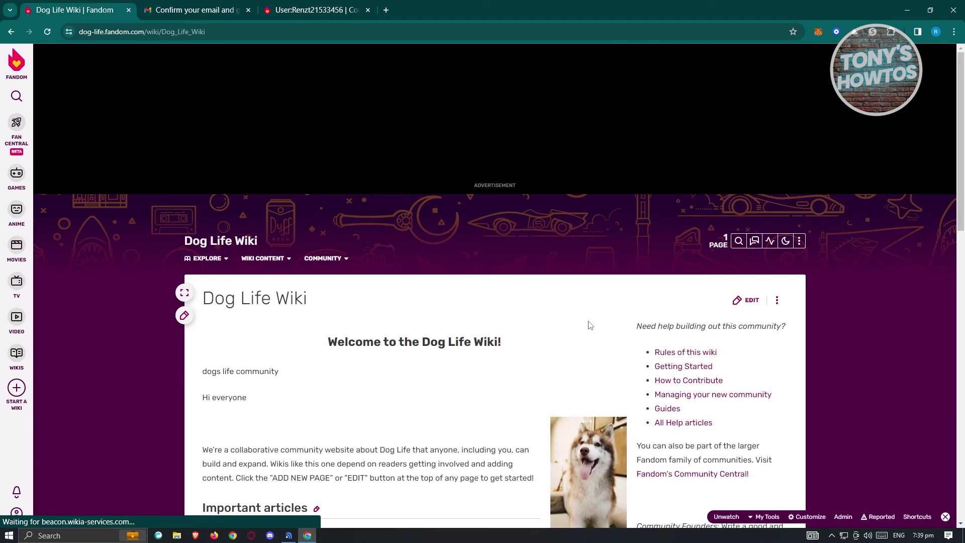
pyautogui.scroll(-2, 518, 241)
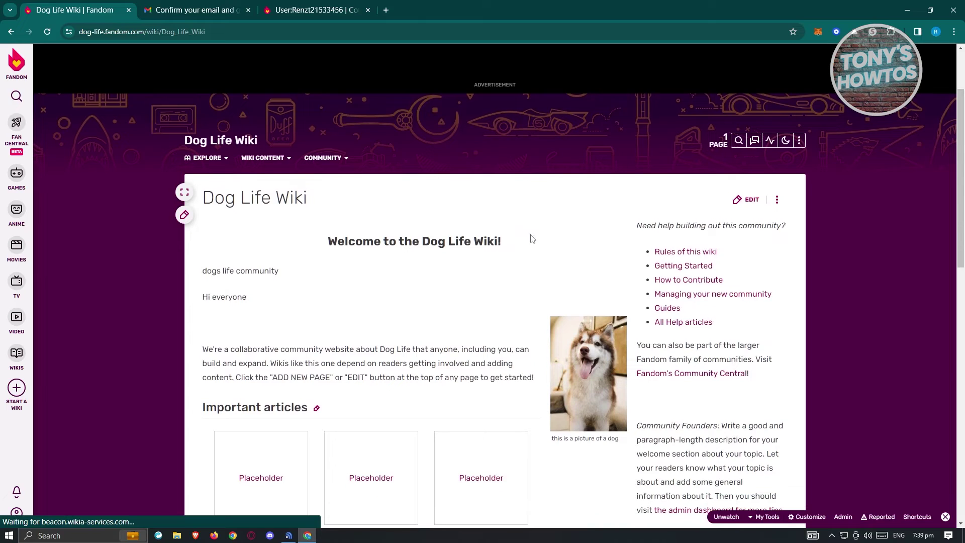
pyautogui.scroll(-2, 768, 181)
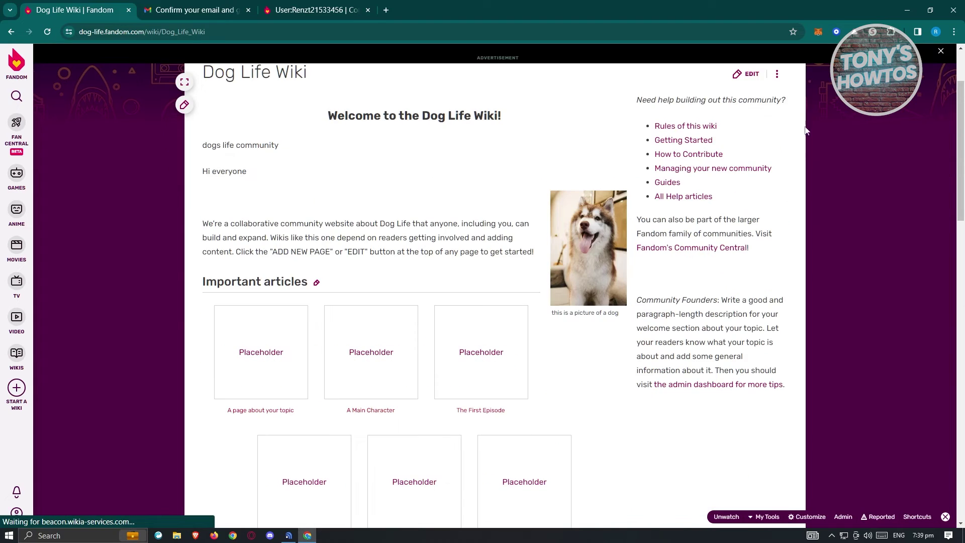
# Create a new wiki page titled "Doggy Dictionary" and open it for editing.
pyautogui.scroll(2, 844, 251)
pyautogui.moveTo(799, 116)
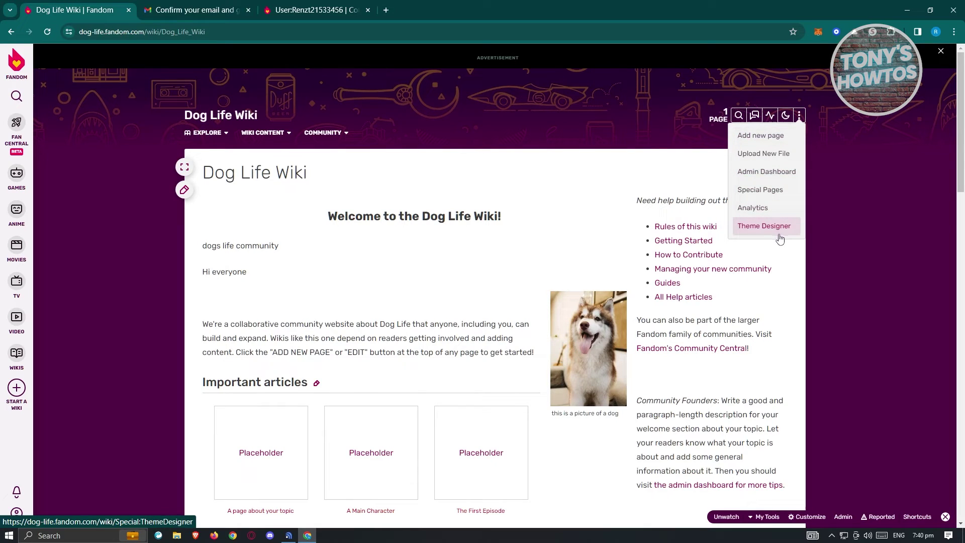
pyautogui.click(753, 135)
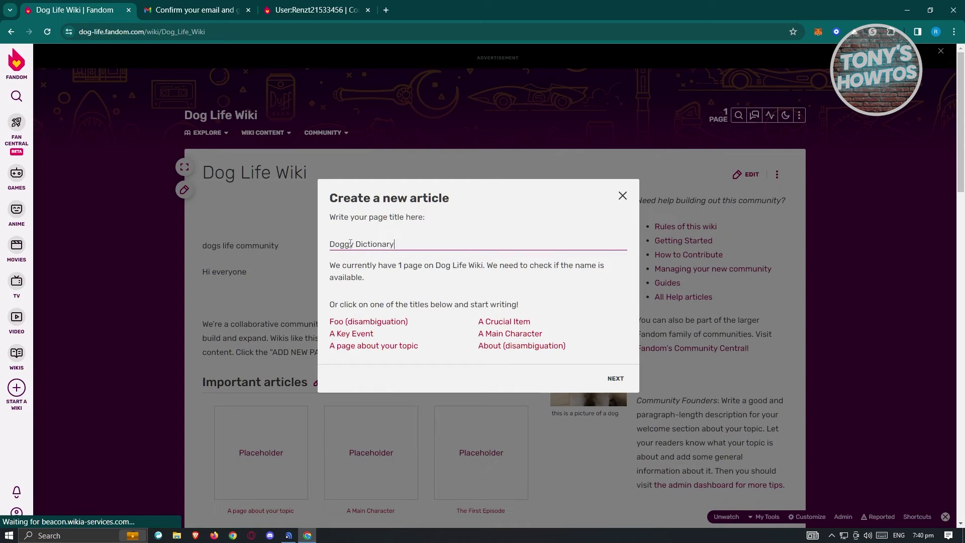
pyautogui.click(616, 380)
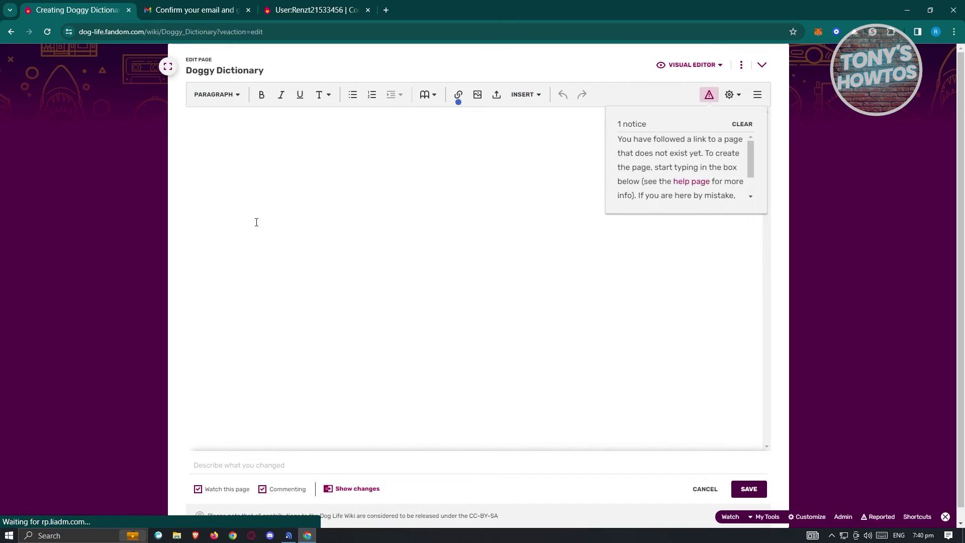
# Upload pexels-pixabay-220938.jpg from the Downloads folder for the empty page body, agreeing to the image policy and terms of use.
pyautogui.click(257, 222)
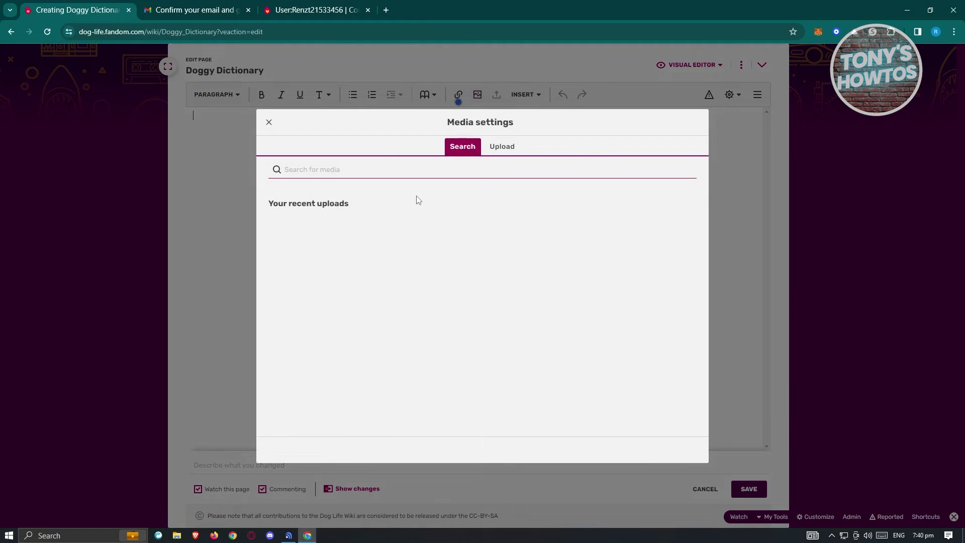
pyautogui.click(501, 147)
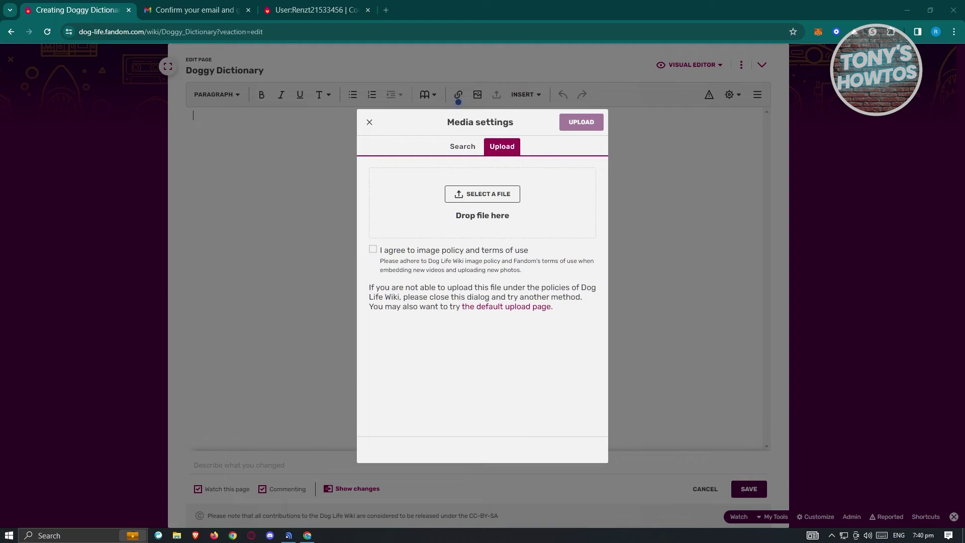
pyautogui.hotkey('alt', 'Tab')
pyautogui.moveTo(954, 146); pyautogui.dragTo(569, 315)
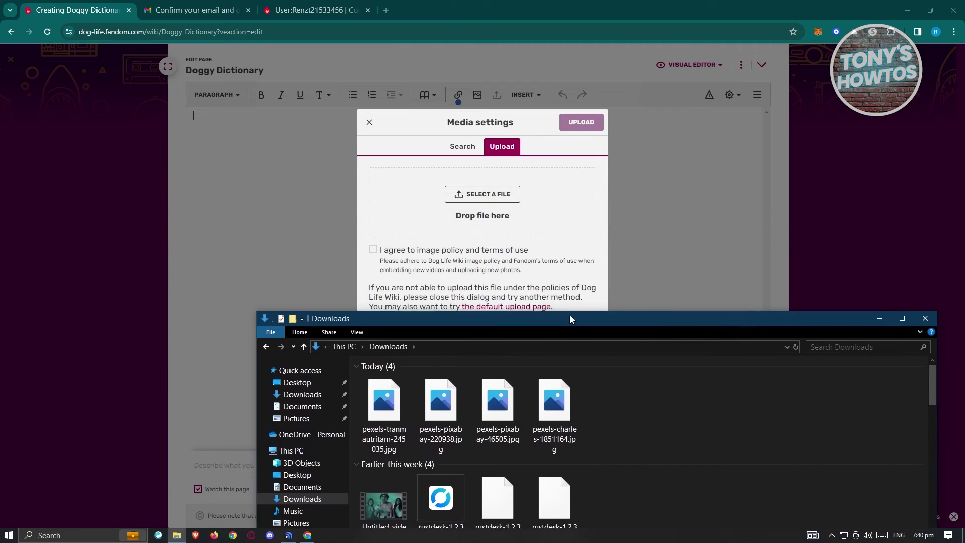
pyautogui.moveTo(429, 421); pyautogui.dragTo(496, 208)
pyautogui.click(373, 250)
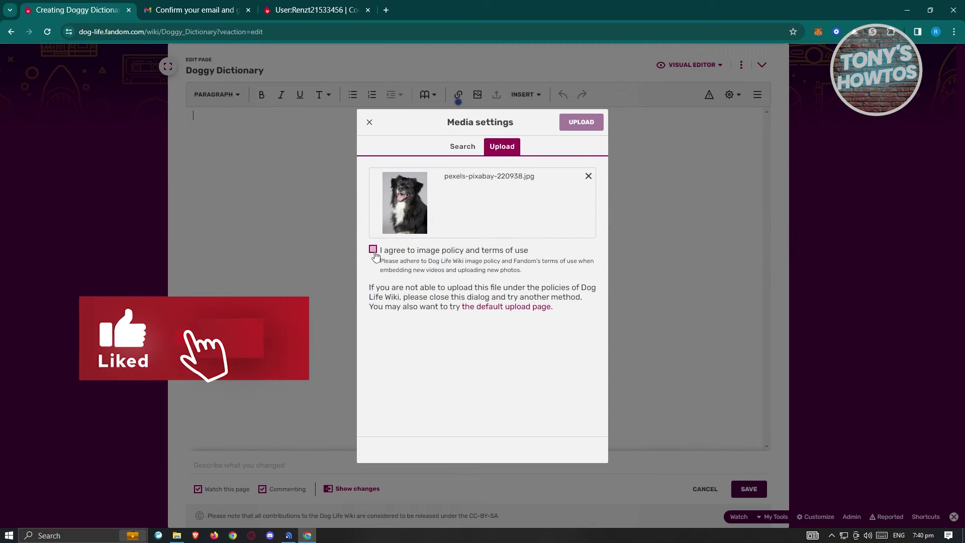
pyautogui.click(576, 123)
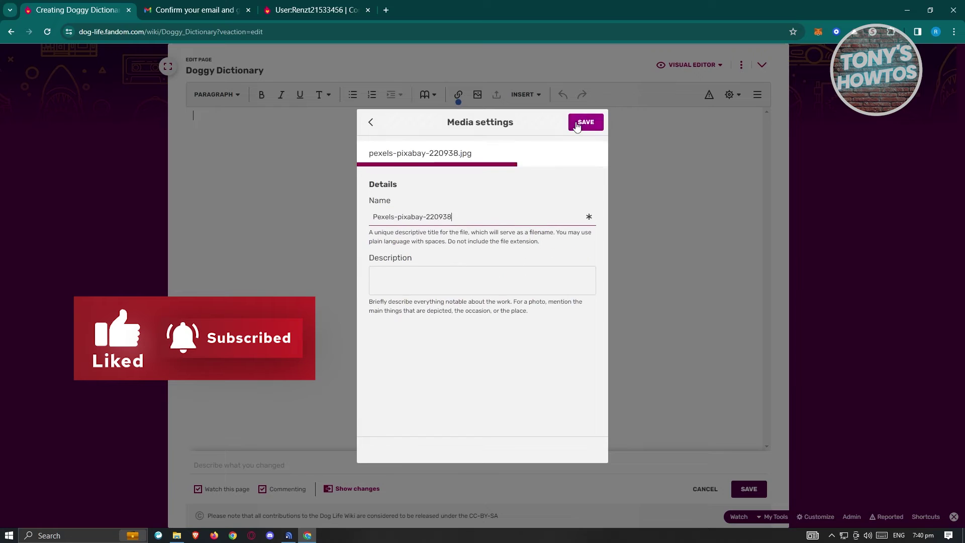
# Describe the uploaded file as "this is a dog" and save its details under the suggested name.
pyautogui.click(443, 275)
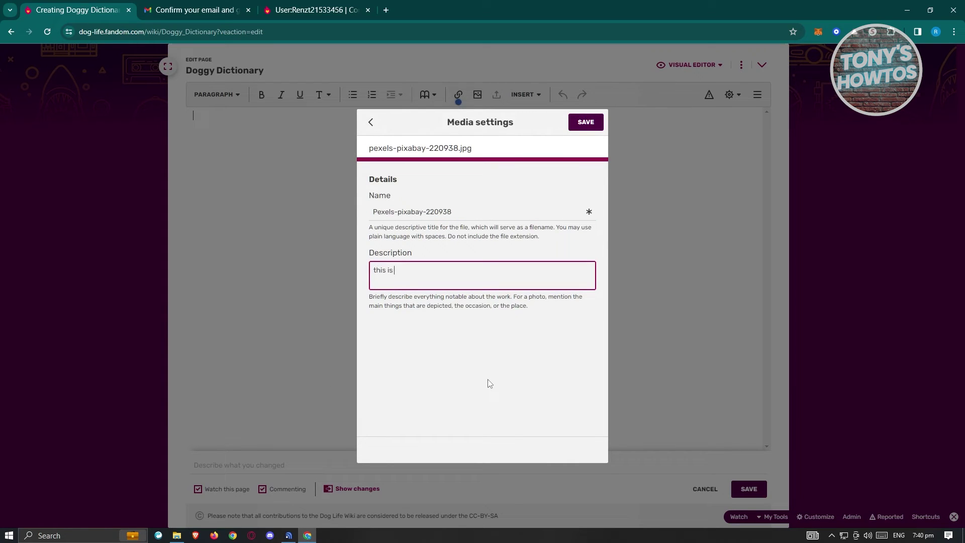
pyautogui.write('this is a dog')
pyautogui.click(586, 122)
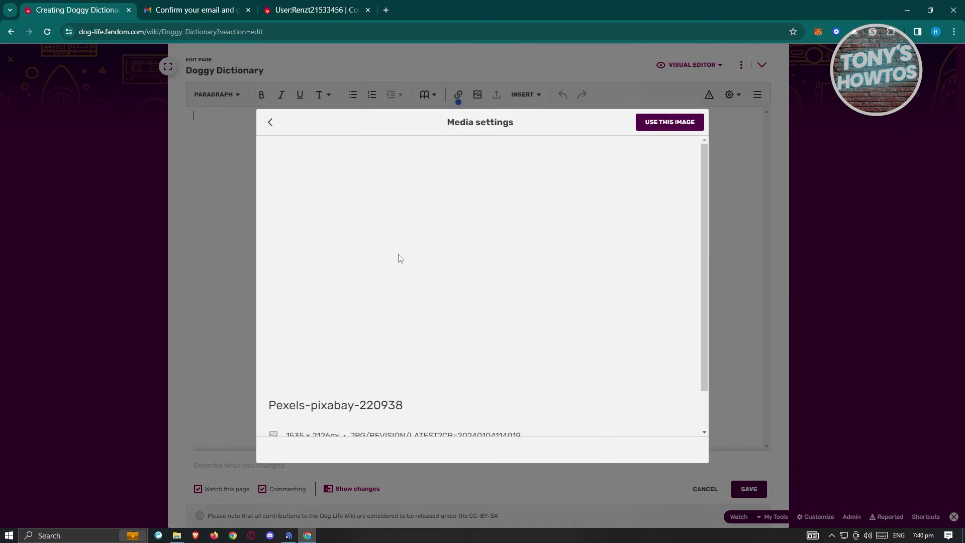
# Insert the uploaded black-and-white dog image as a left-aligned thumbnail with text wrapping and default size.
pyautogui.scroll(-1, 491, 360)
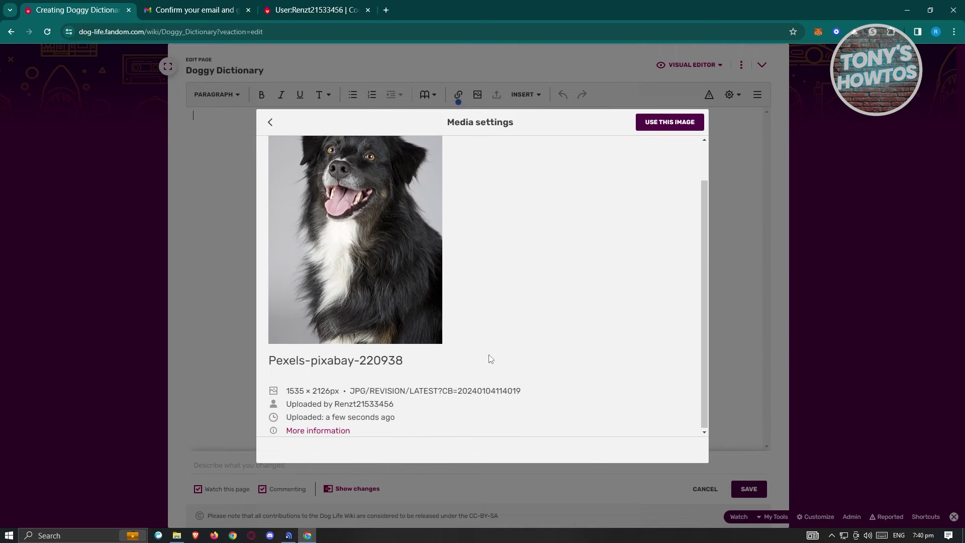
pyautogui.click(661, 128)
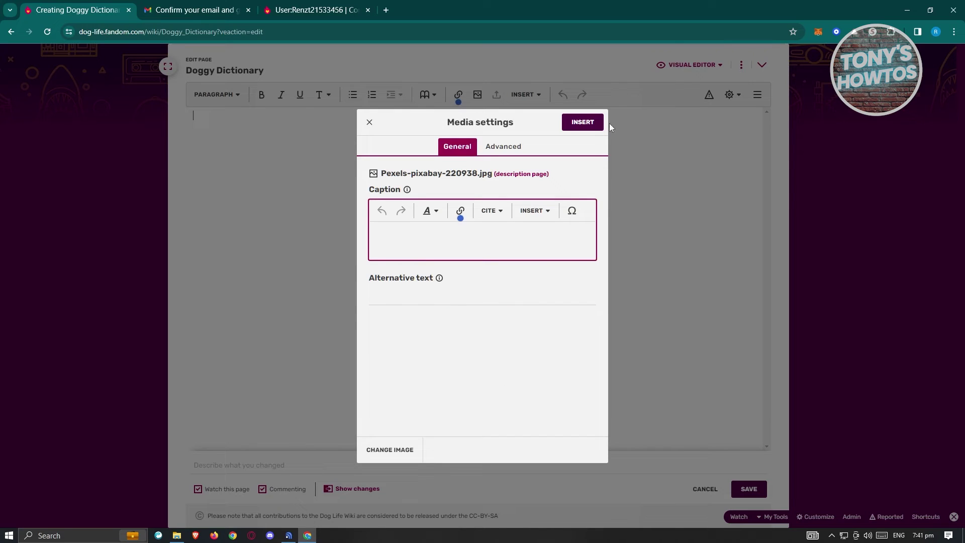
pyautogui.click(520, 146)
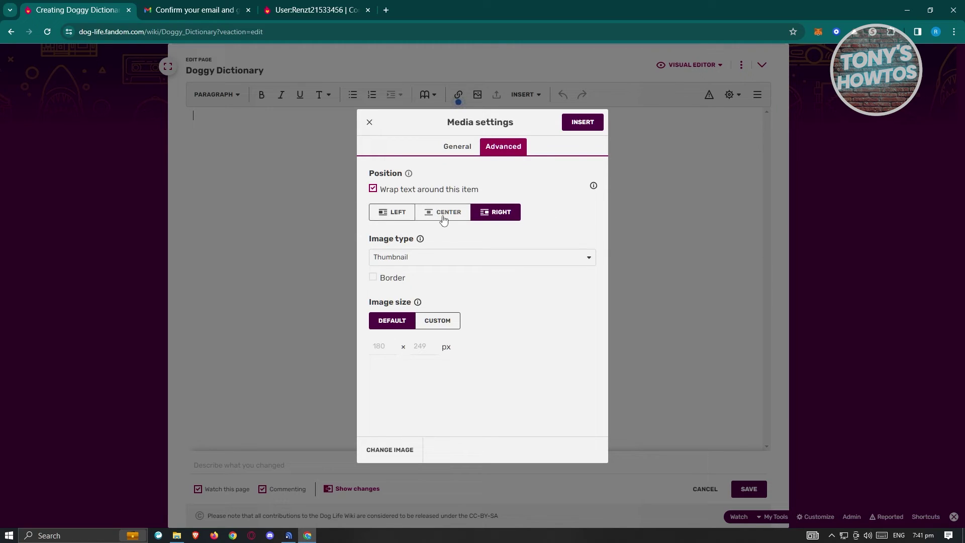
pyautogui.click(405, 217)
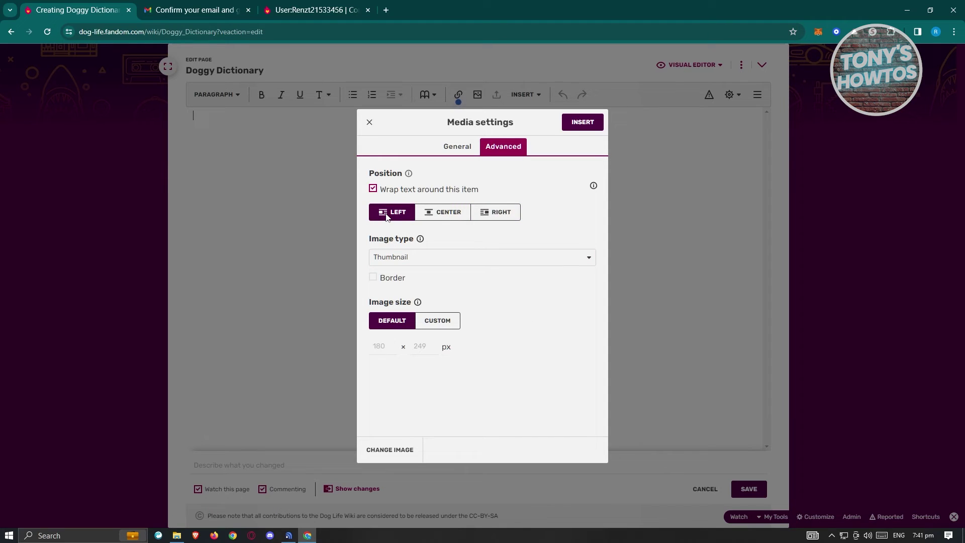
pyautogui.click(436, 261)
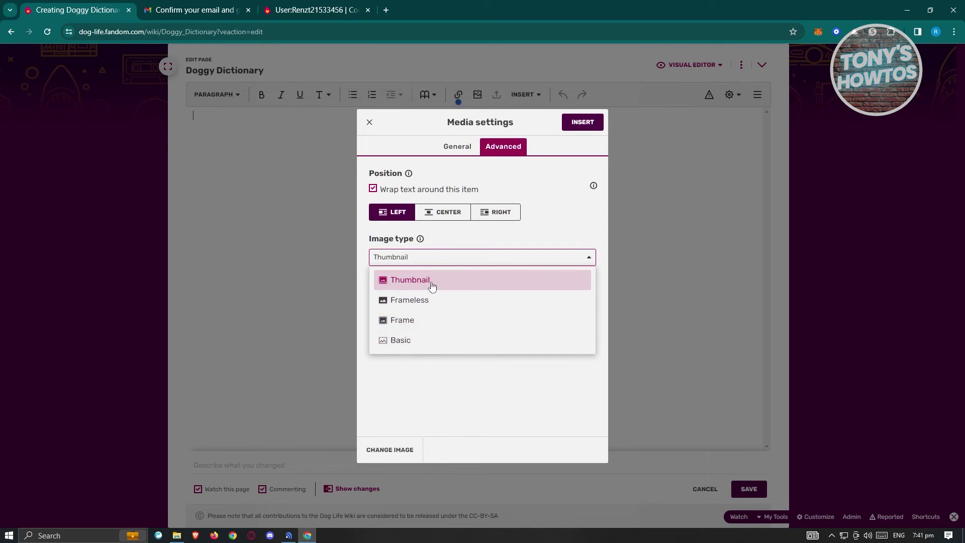
pyautogui.click(410, 279)
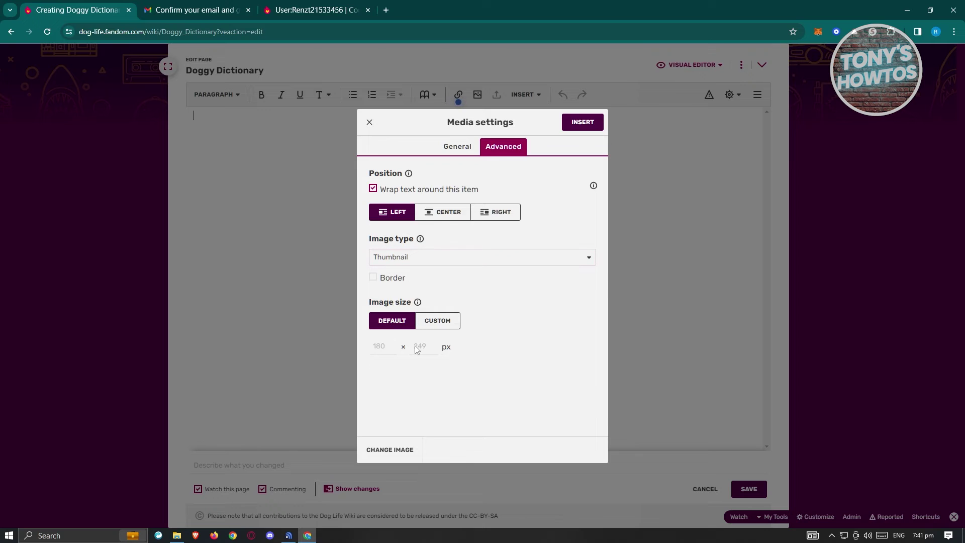
pyautogui.click(576, 124)
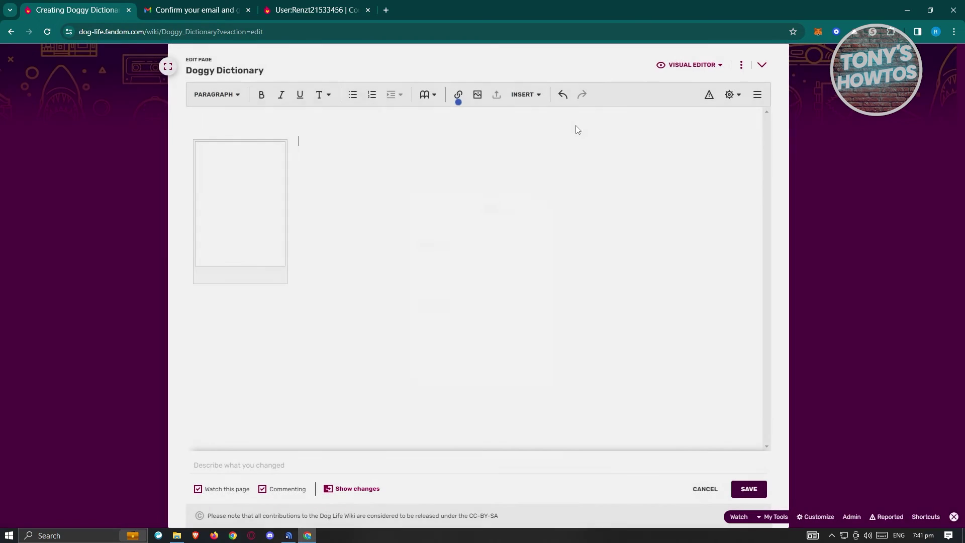
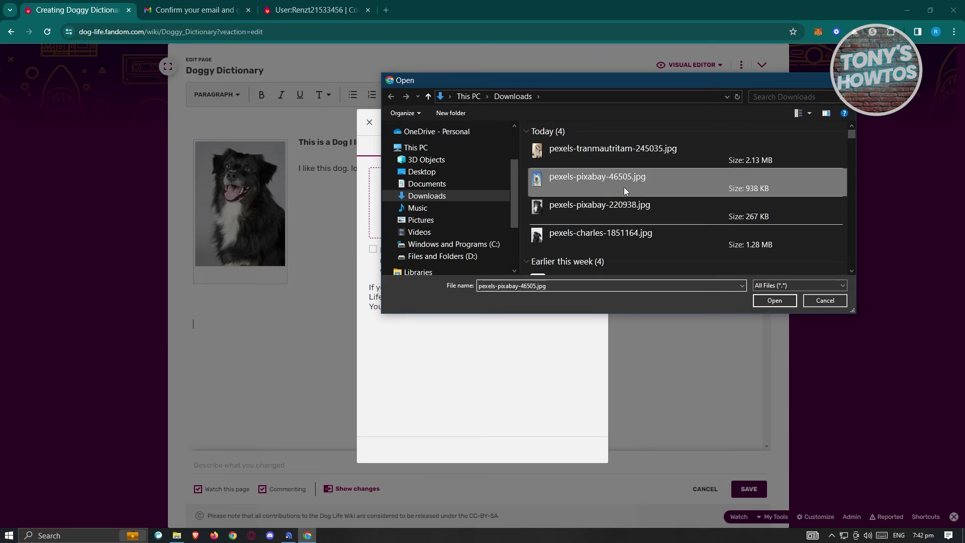
# Upload pexels-pixabay-46505.jpg for the line below the first dog image, agreeing to the image policy and keeping its suggested name.
pyautogui.click(786, 302)
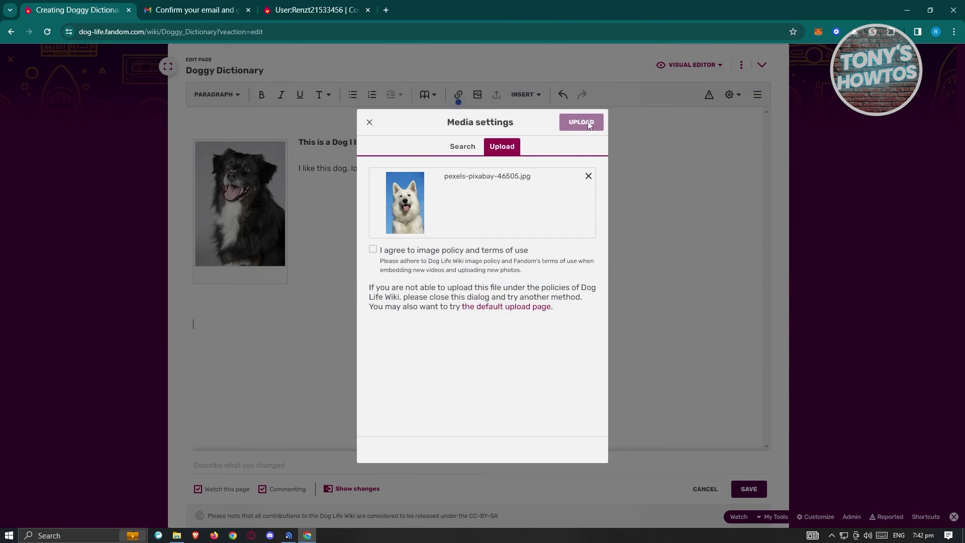
pyautogui.click(372, 249)
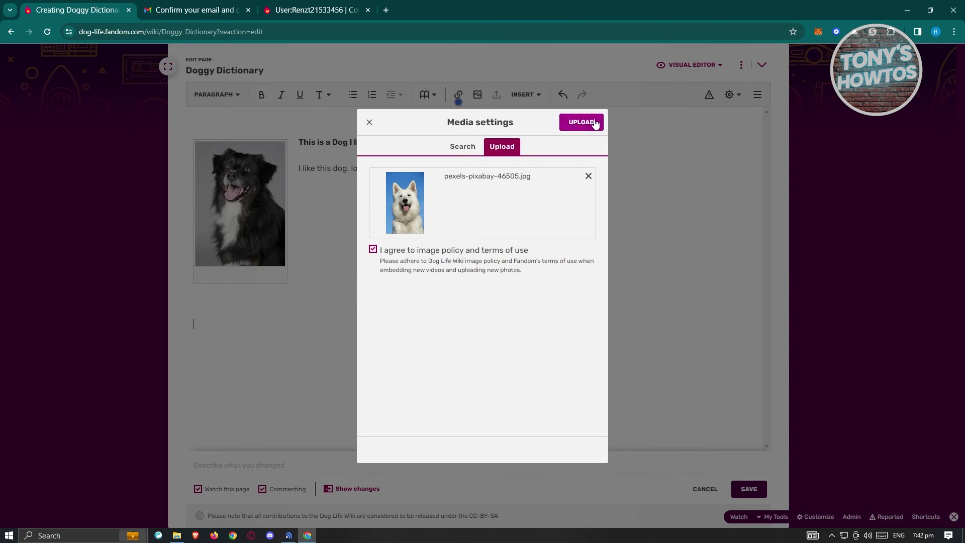
pyautogui.click(583, 123)
pyautogui.click(586, 122)
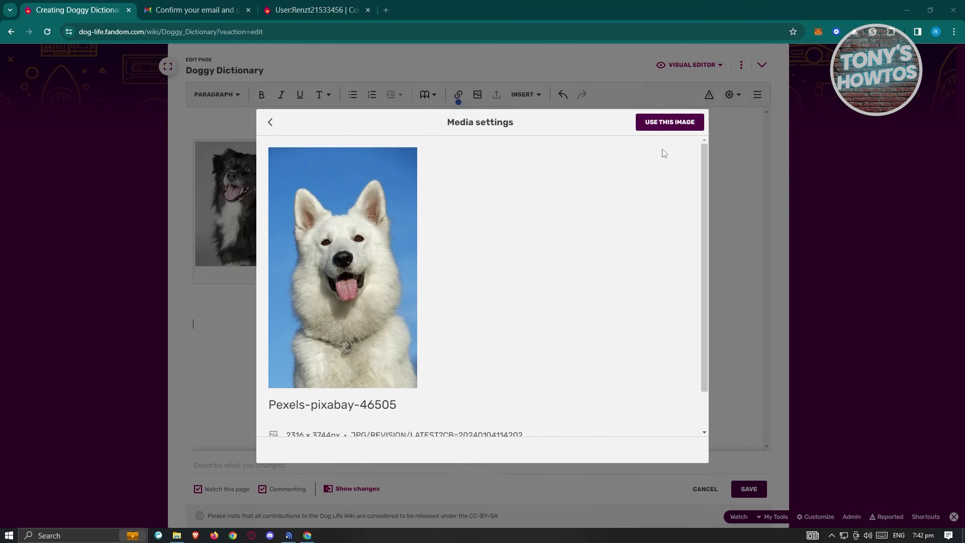
# Insert the uploaded white dog image with its default settings and try to move it to the page's left side.
pyautogui.click(669, 122)
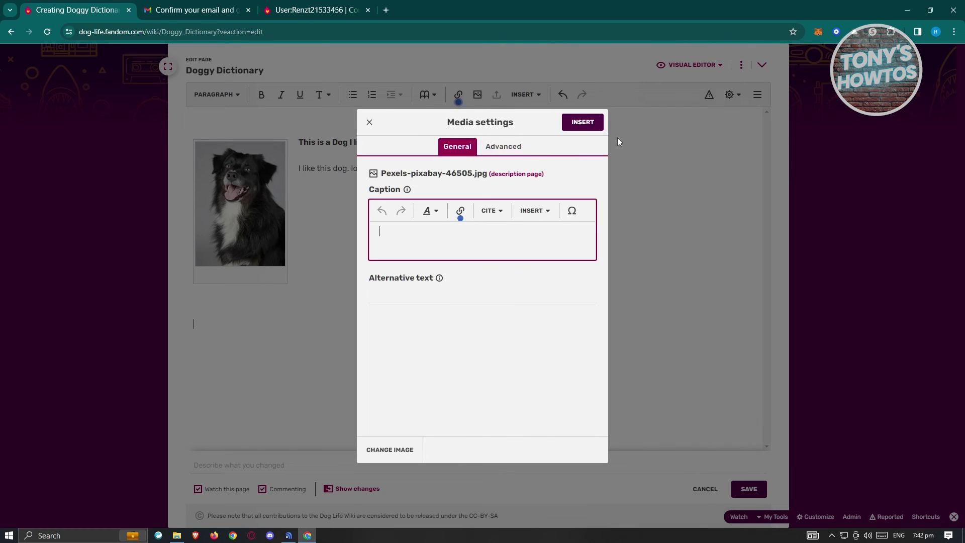
pyautogui.click(580, 126)
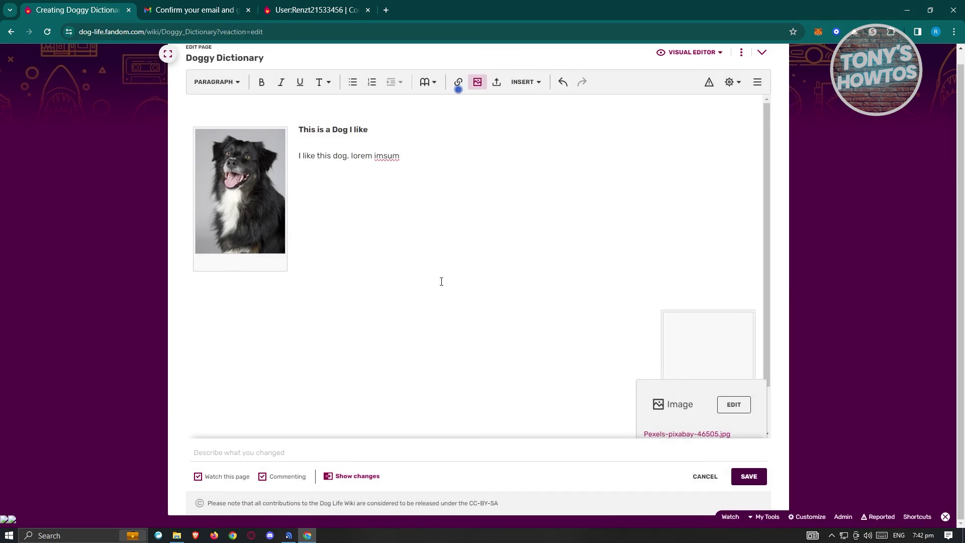
pyautogui.moveTo(695, 352); pyautogui.dragTo(351, 322)
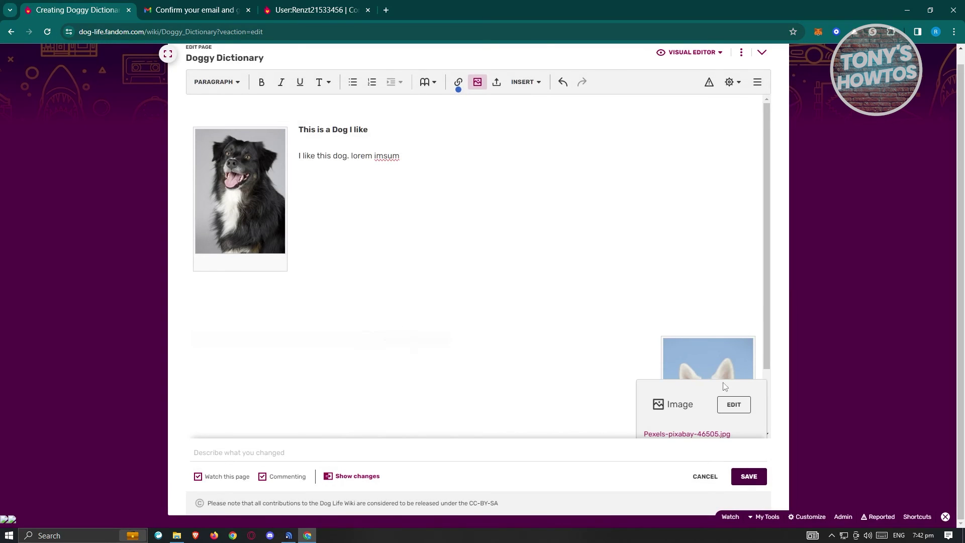
# Set the white dog image's position to left, keeping text wrapping, the thumbnail type and the default size.
pyautogui.scroll(-2, 729, 350)
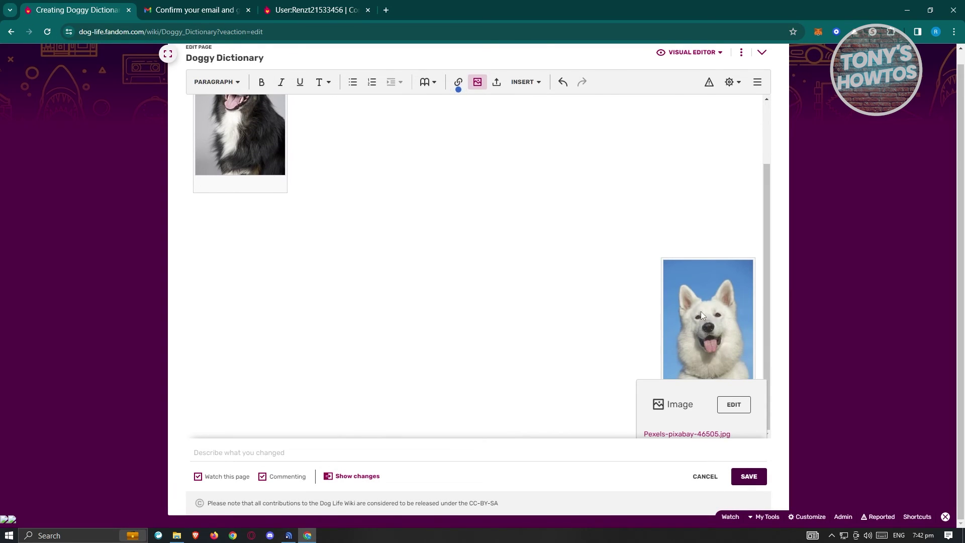
pyautogui.click(734, 405)
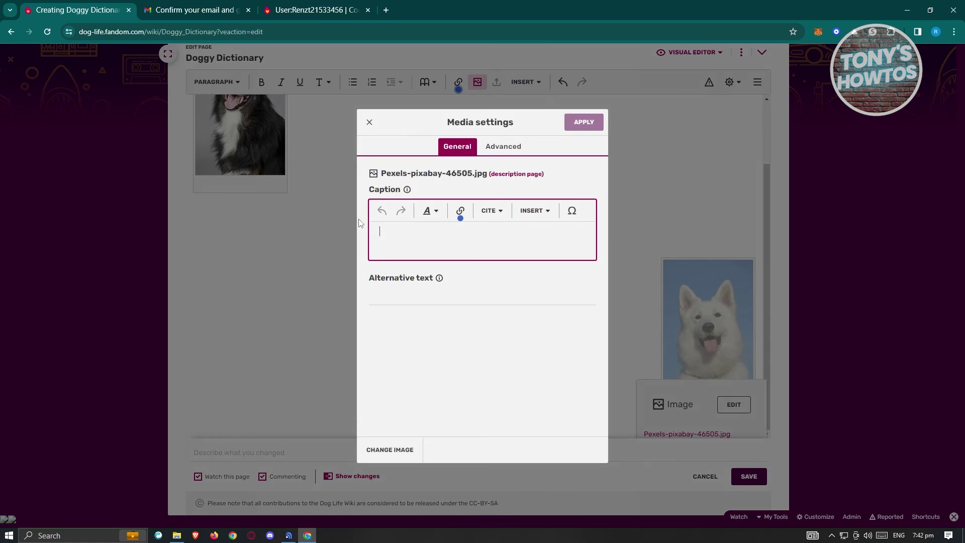
pyautogui.click(494, 151)
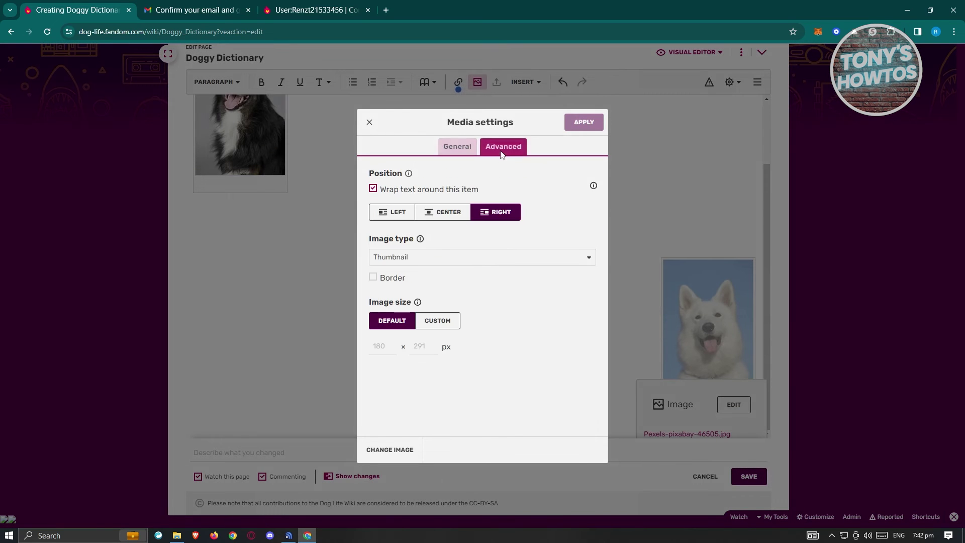
pyautogui.click(391, 213)
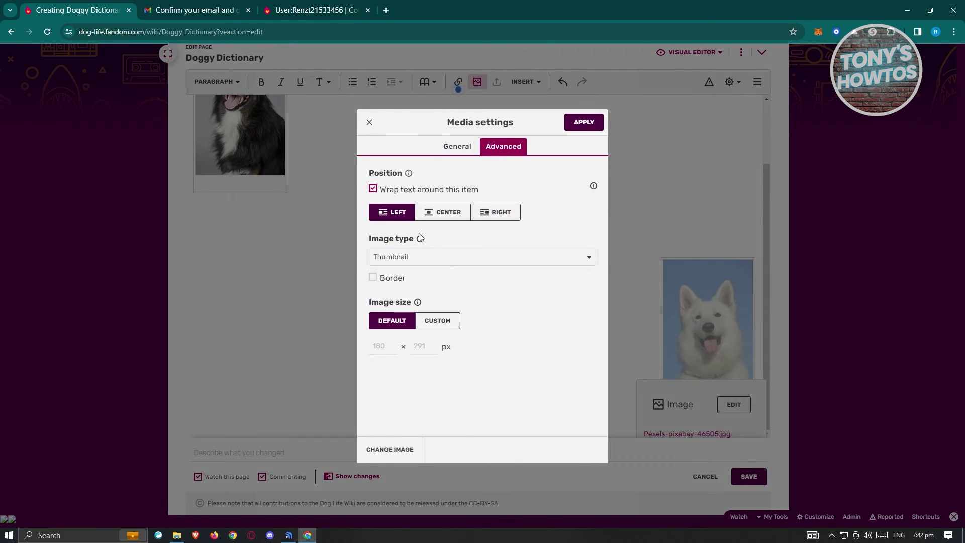
pyautogui.click(588, 123)
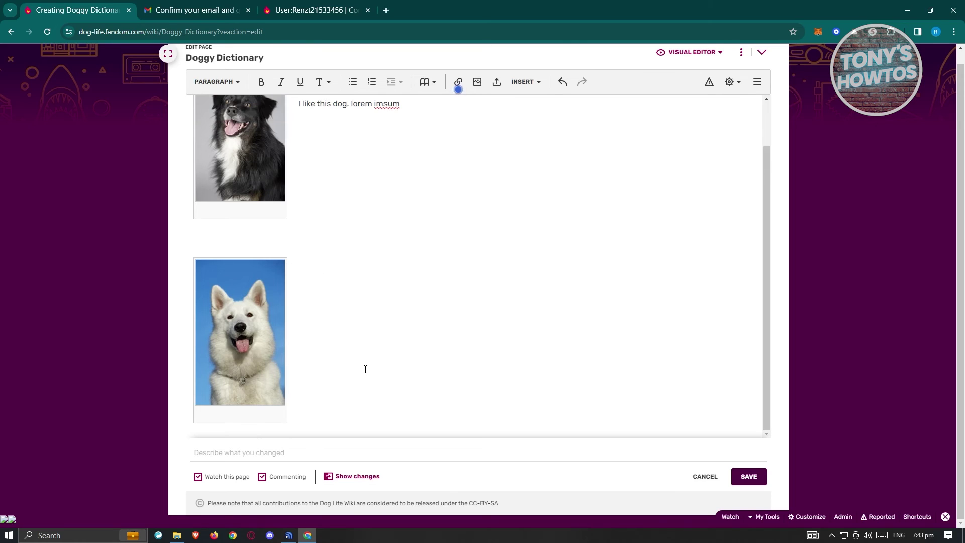
# Write "This is a good dog" on the empty line between the two dog images.
pyautogui.write('his ')
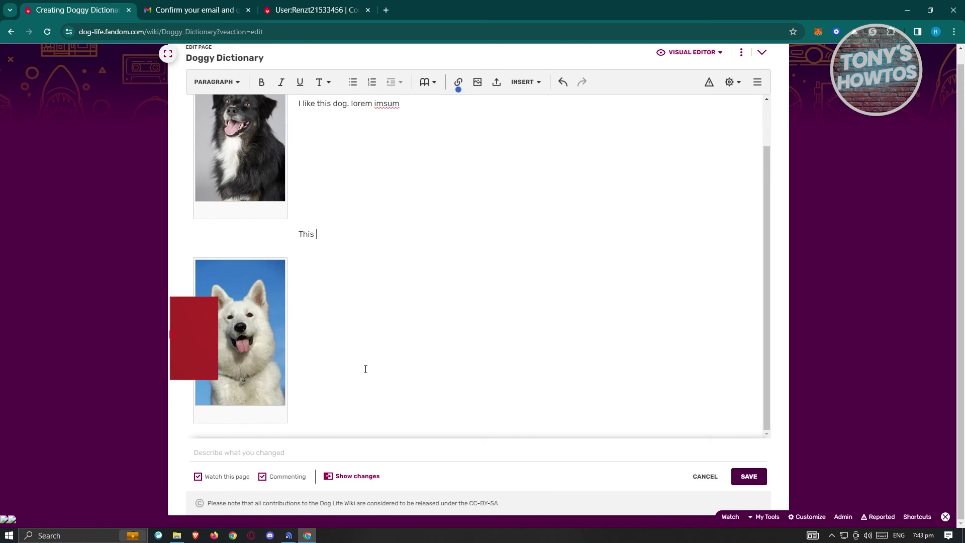
pyautogui.write('is a good dog')
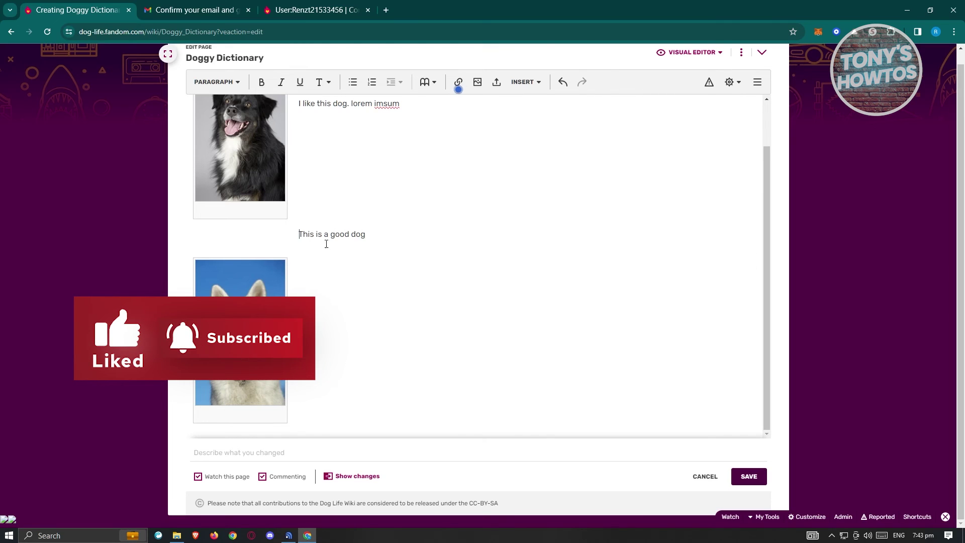
pyautogui.moveTo(420, 266)
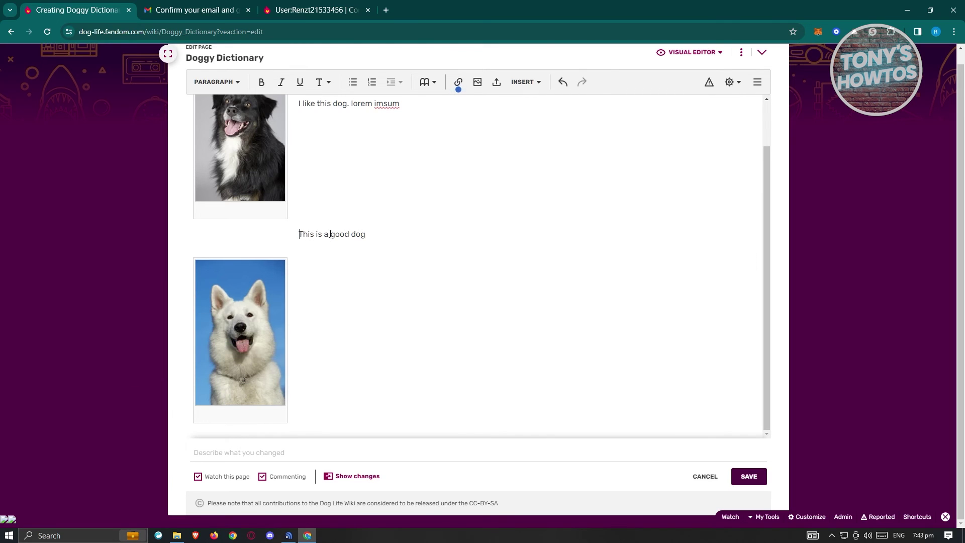
# Move the "This is a good dog" text down beside the white dog image and add an empty line above it.
pyautogui.moveTo(366, 235); pyautogui.dragTo(282, 228)
pyautogui.hotkey('ctrl', 'c')
pyautogui.press('BackSpace')
pyautogui.moveTo(442, 261)
pyautogui.moveTo(230, 301); pyautogui.dragTo(310, 271)
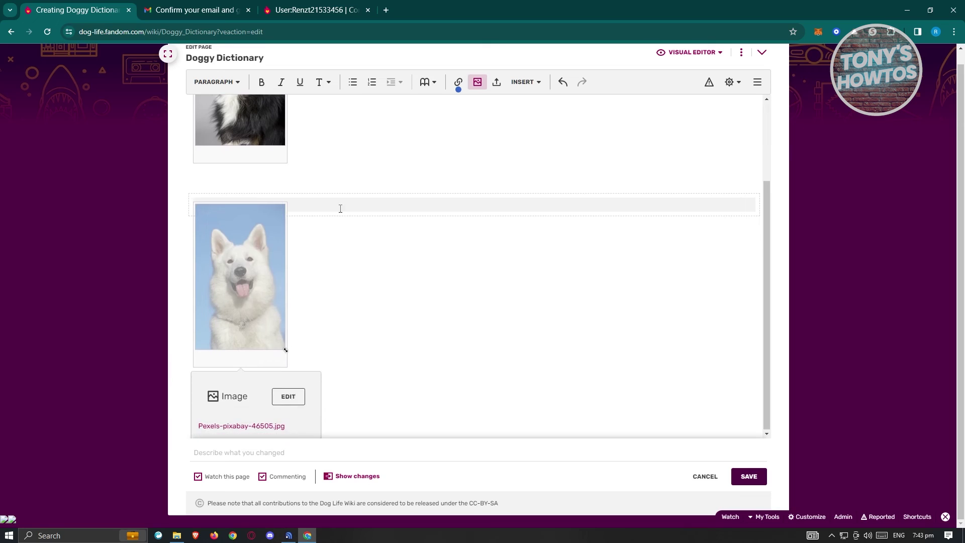
pyautogui.hotkey('ctrl', 'v')
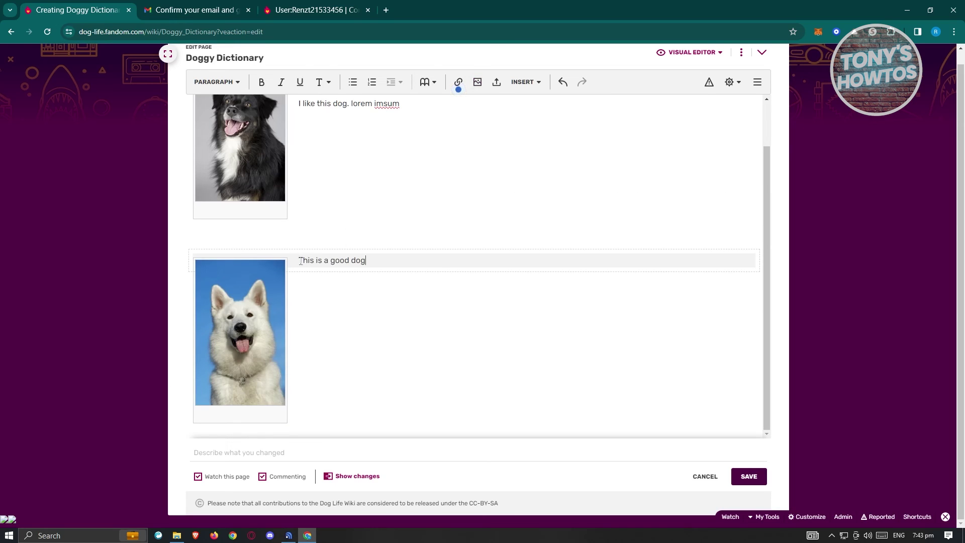
pyautogui.press('Return')
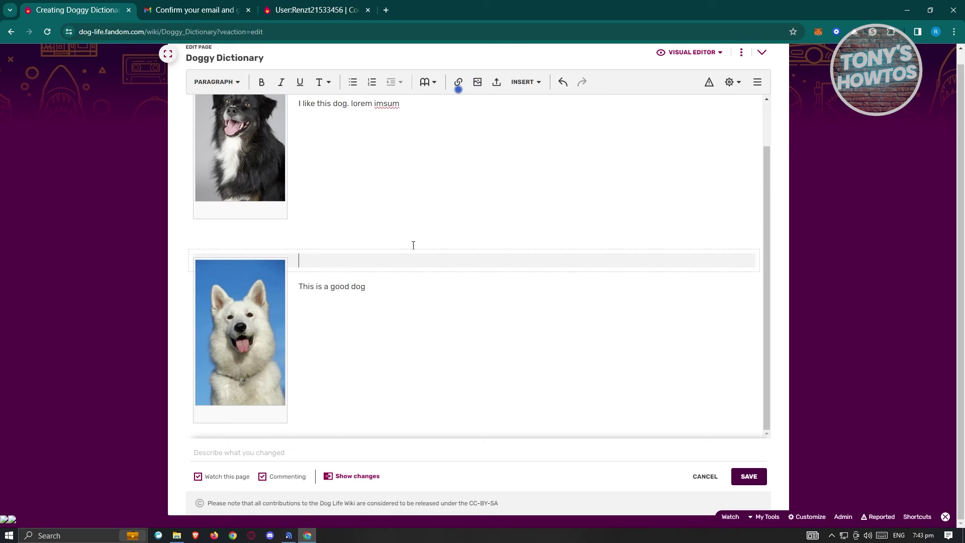
pyautogui.click(514, 301)
# Make the "This is a good dog" text beside the white dog image bold.
pyautogui.scroll(2, 433, 329)
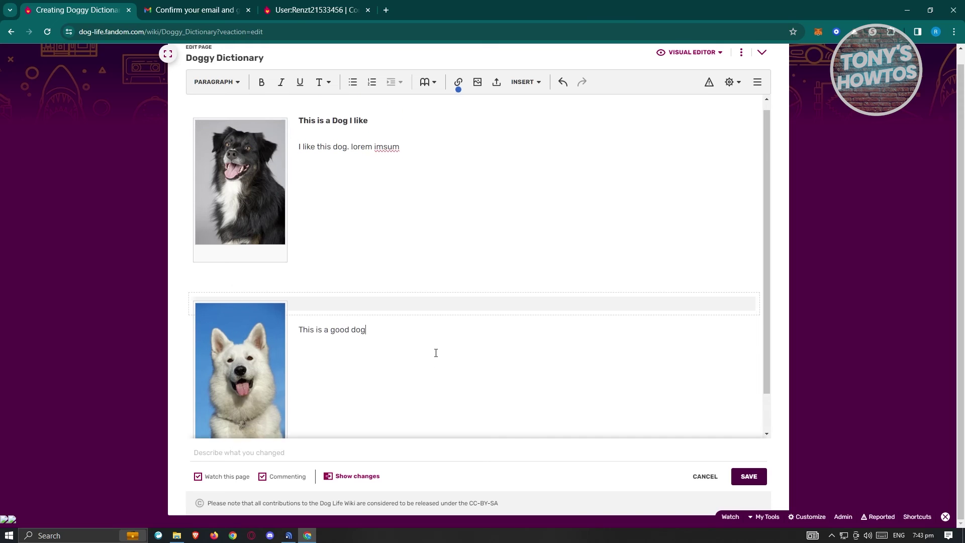
pyautogui.tripleClick(334, 339)
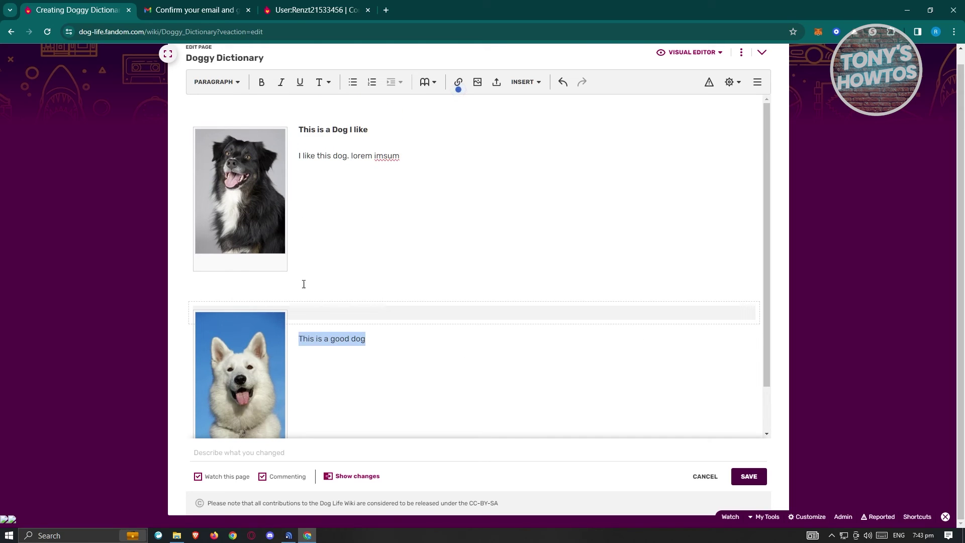
pyautogui.click(262, 83)
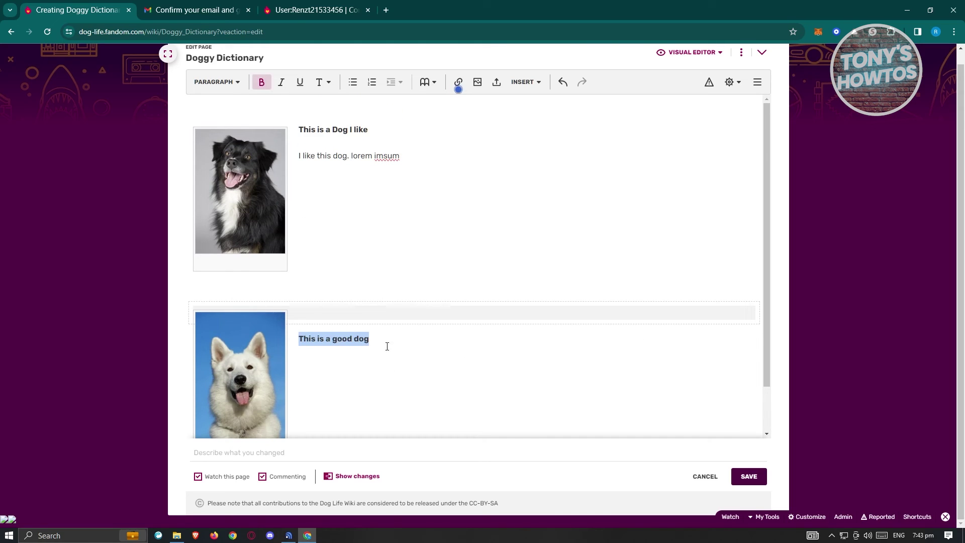
pyautogui.click(406, 356)
# Save the Doggy Dictionary page and look over the published layout.
pyautogui.click(749, 476)
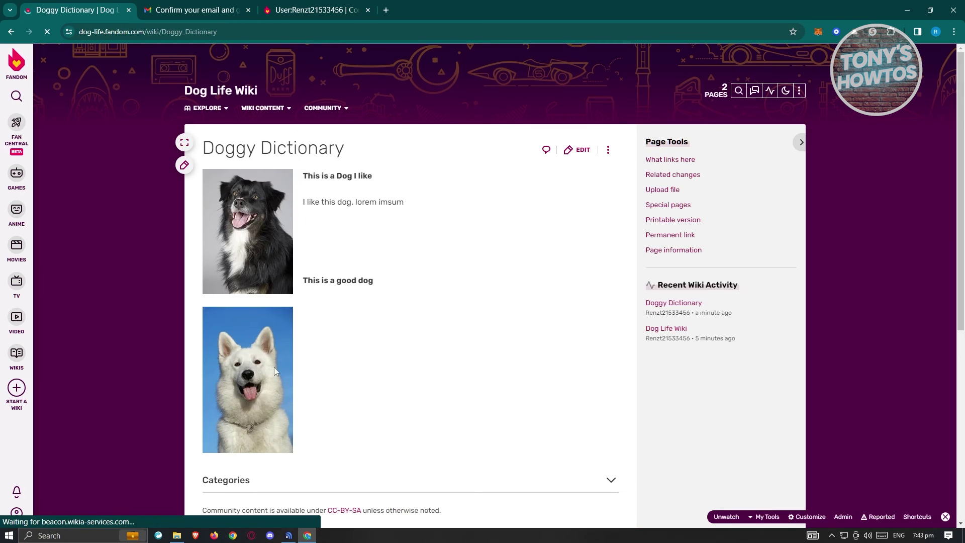
pyautogui.scroll(-3, 296, 336)
pyautogui.scroll(3, 296, 335)
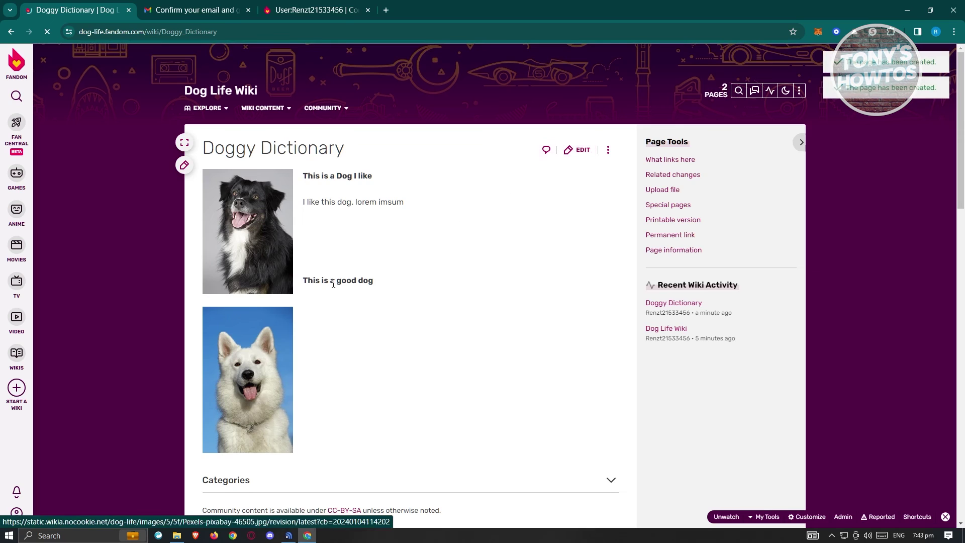
# Edit the Doggy Dictionary page again to shift both dogs' bold headings down with empty lines, and save the changes.
pyautogui.click(582, 157)
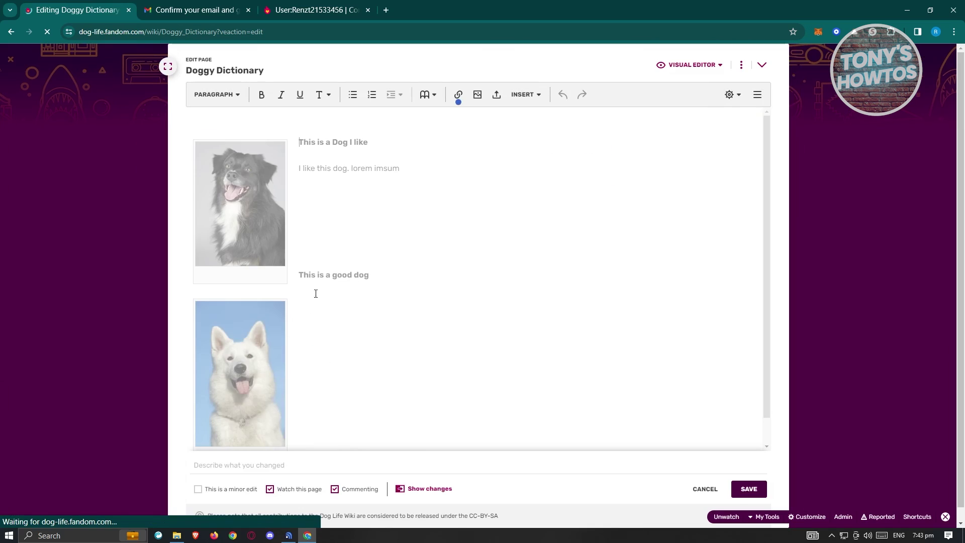
pyautogui.press('Return')
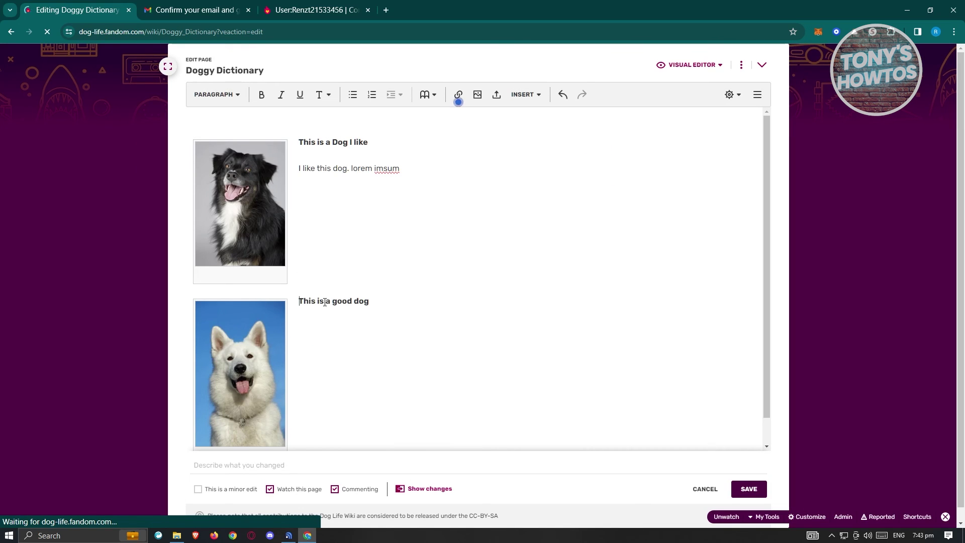
pyautogui.press('Return')
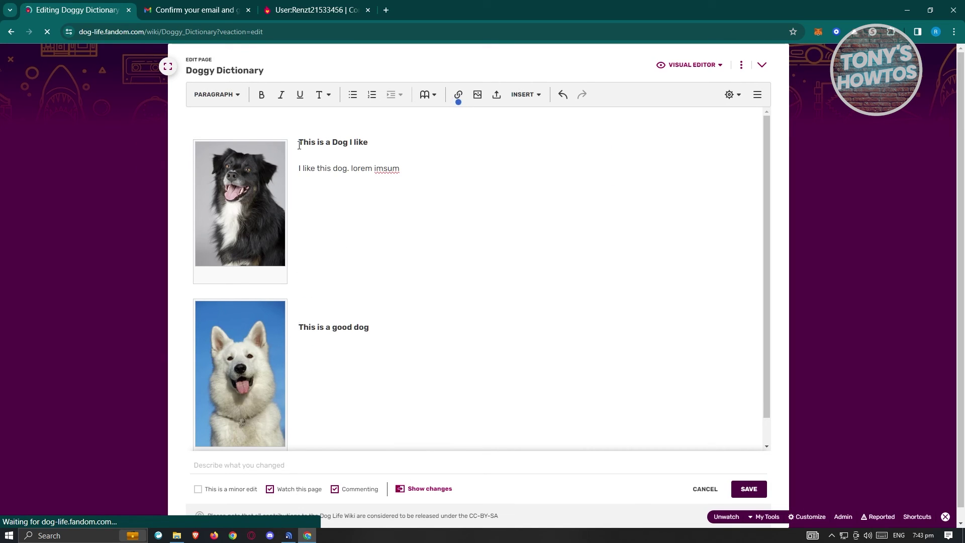
pyautogui.press('Return')
pyautogui.click(300, 352)
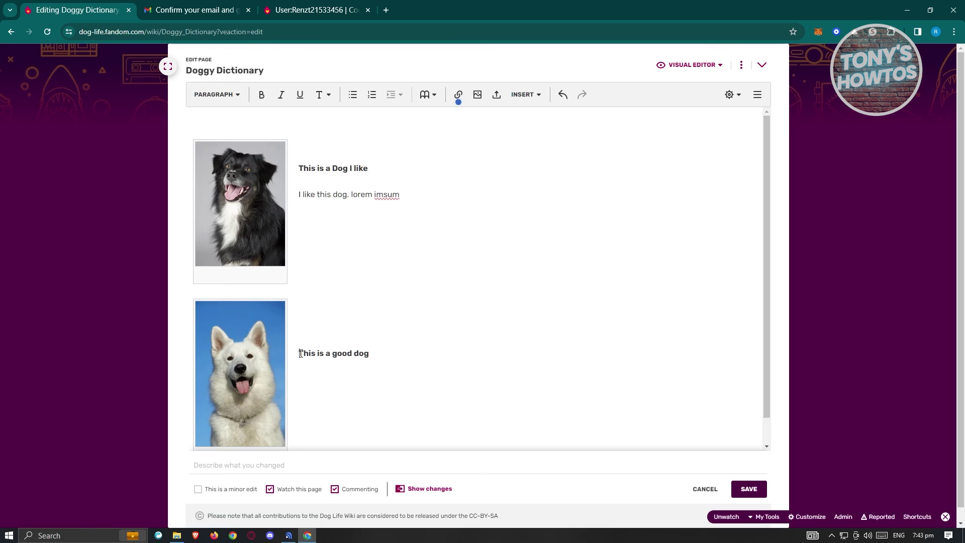
pyautogui.press('BackSpace')
pyautogui.click(744, 495)
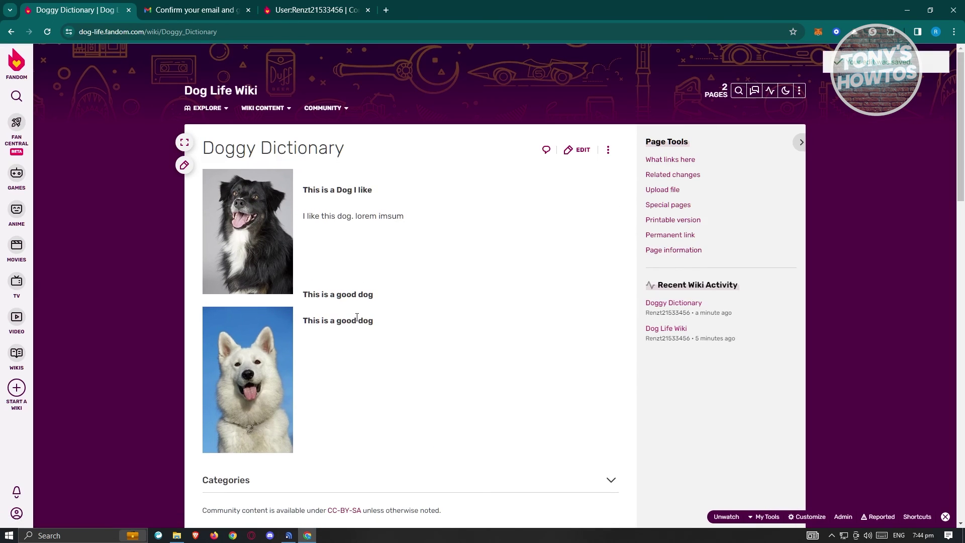
# Remove the duplicate "This is a good dog" line above the white dog image, save, and check the page.
pyautogui.moveTo(340, 292); pyautogui.dragTo(301, 293)
pyautogui.click(341, 275)
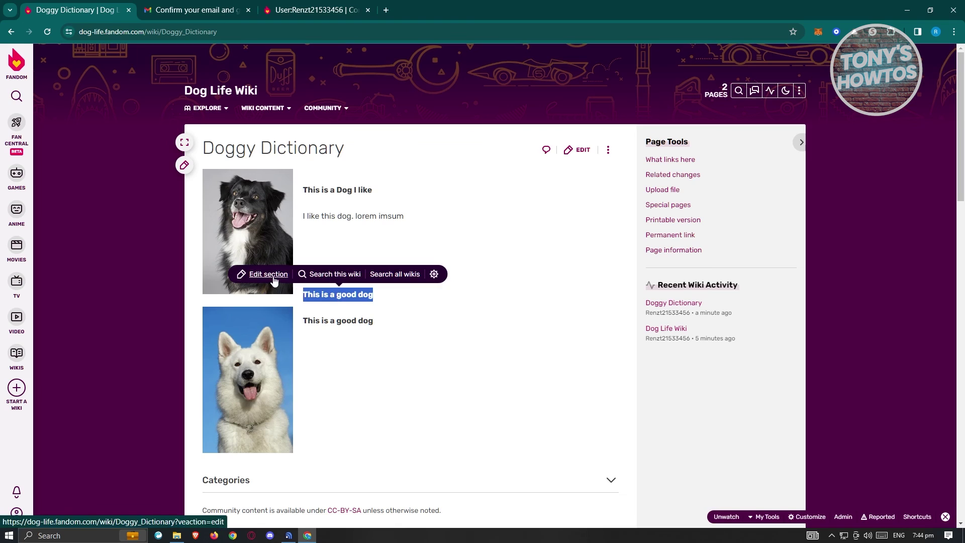
pyautogui.click(274, 280)
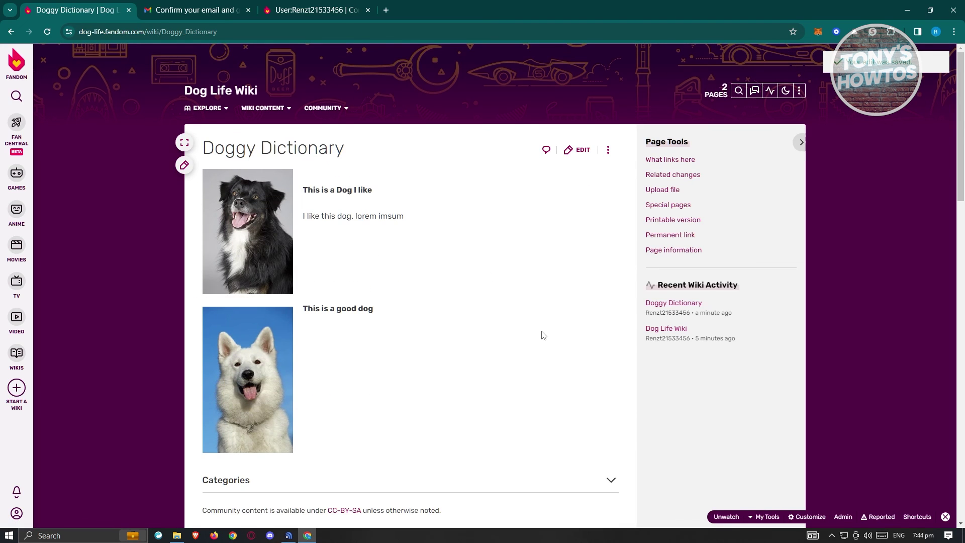
pyautogui.scroll(-3, 477, 302)
pyautogui.scroll(3, 555, 380)
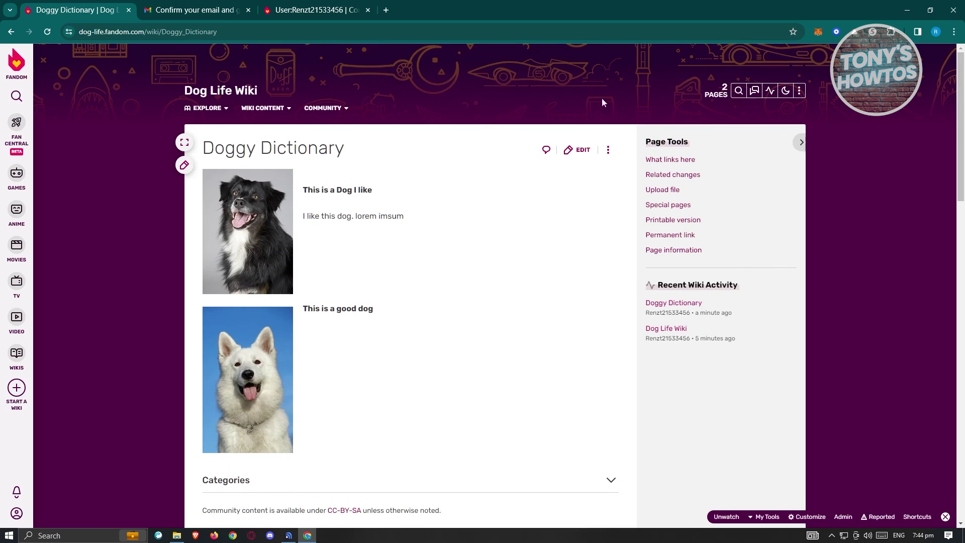
# Go to the wiki's main page, look through its content, and open it for editing.
pyautogui.moveTo(207, 108)
pyautogui.click(202, 131)
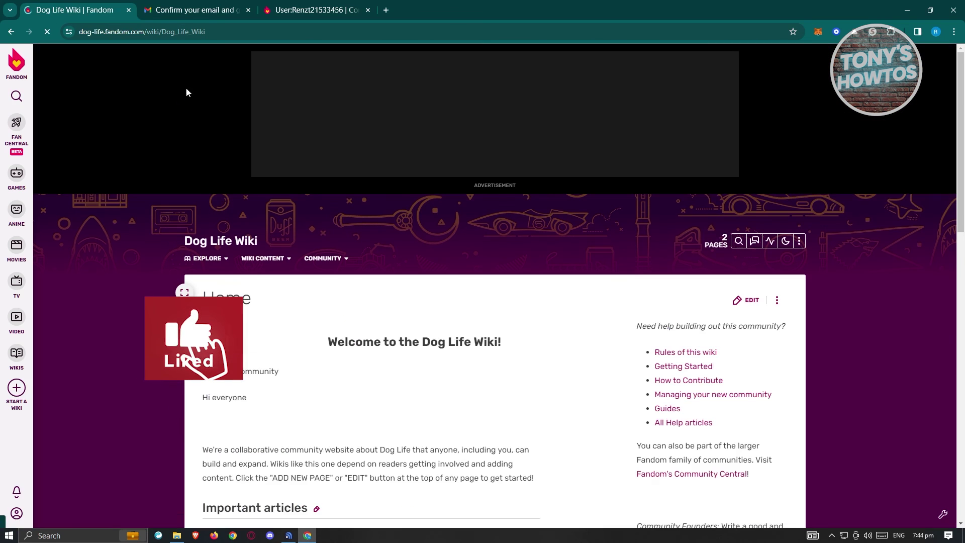
pyautogui.scroll(-3, 322, 315)
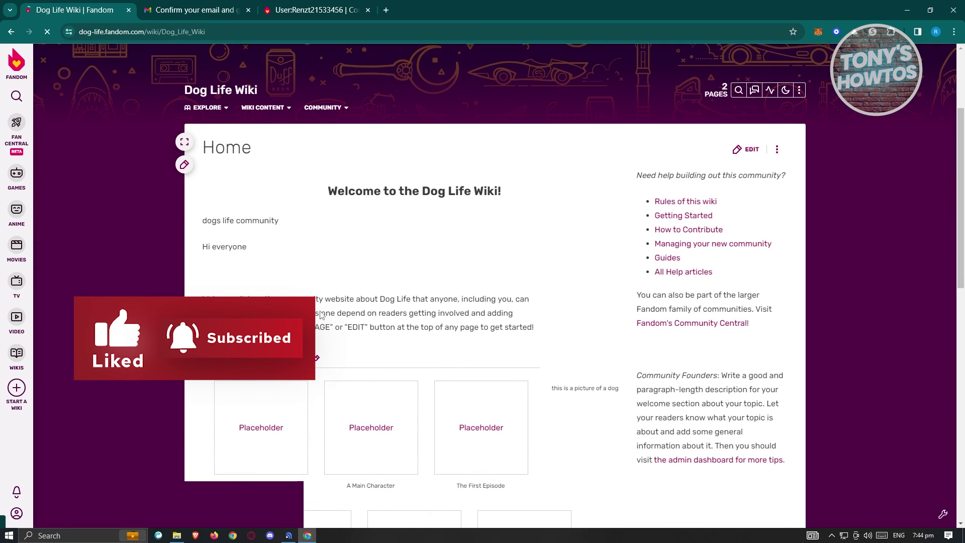
pyautogui.scroll(-5, 320, 315)
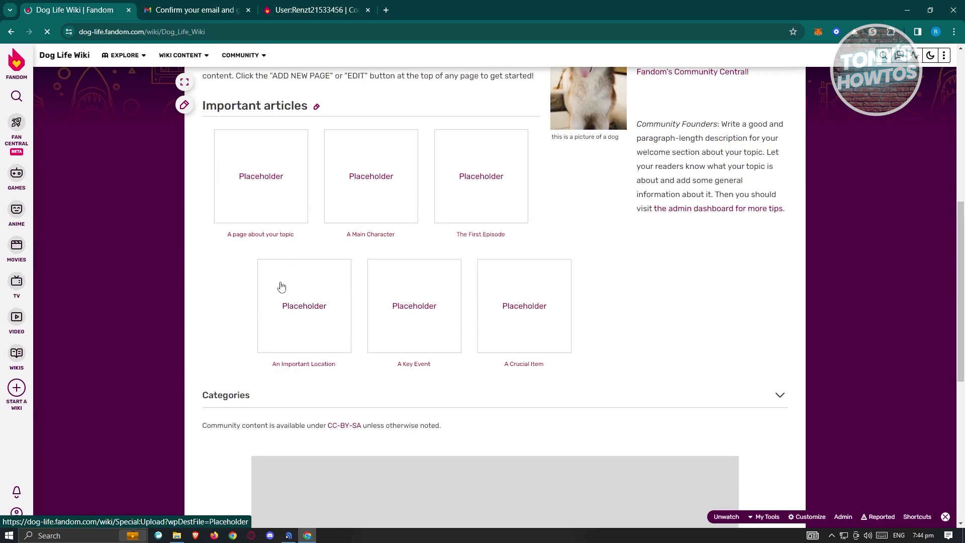
pyautogui.scroll(6, 482, 323)
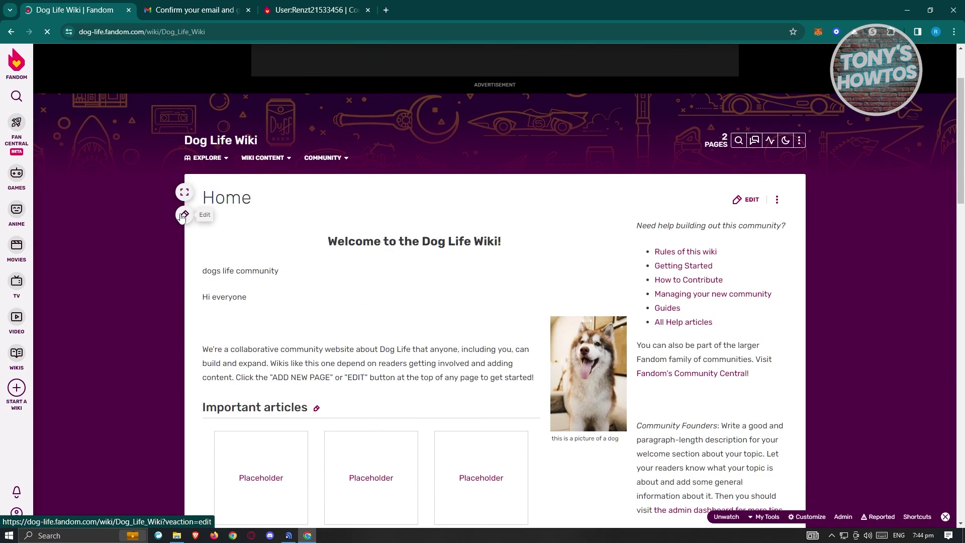
pyautogui.click(183, 216)
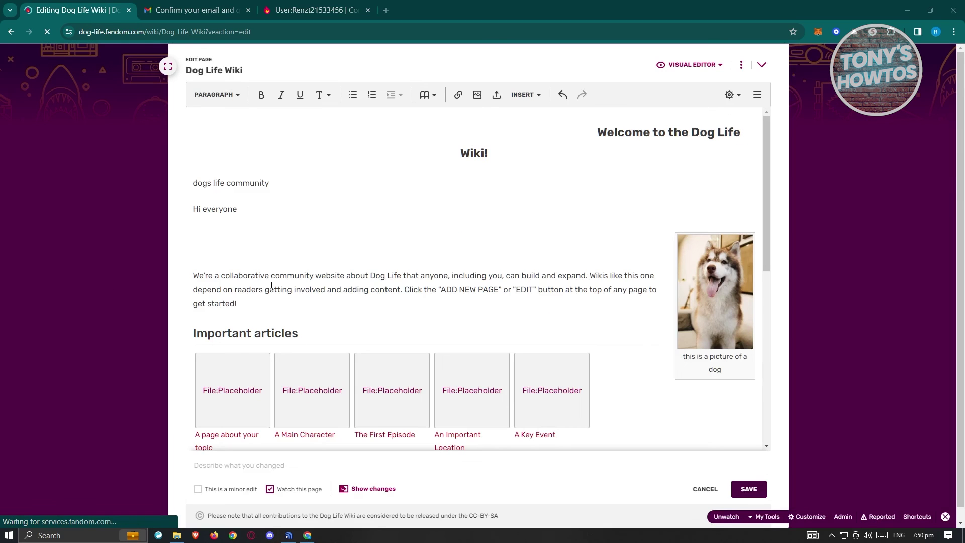
# Insert a link to the wiki's Doggy Dictionary page after "Hi everyone" on the main page.
pyautogui.click(266, 211)
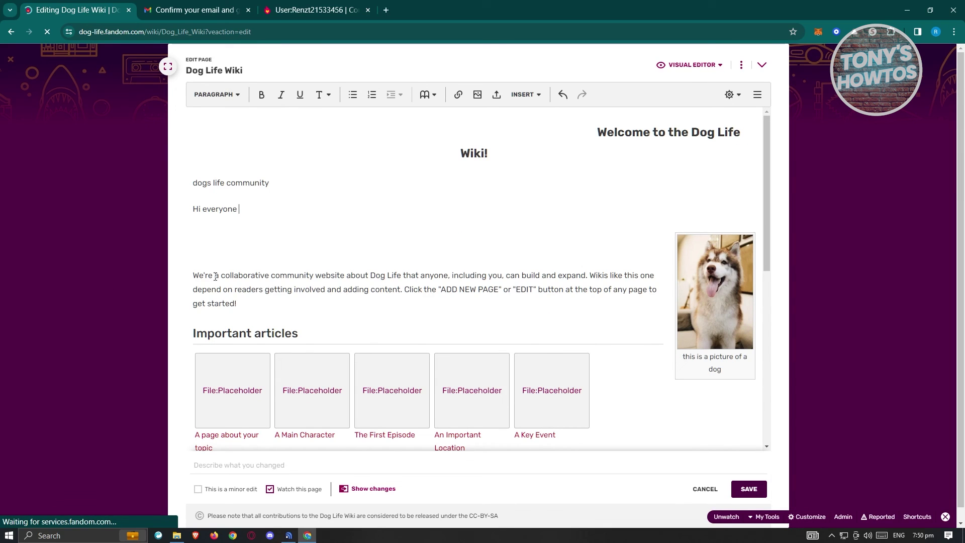
pyautogui.click(459, 95)
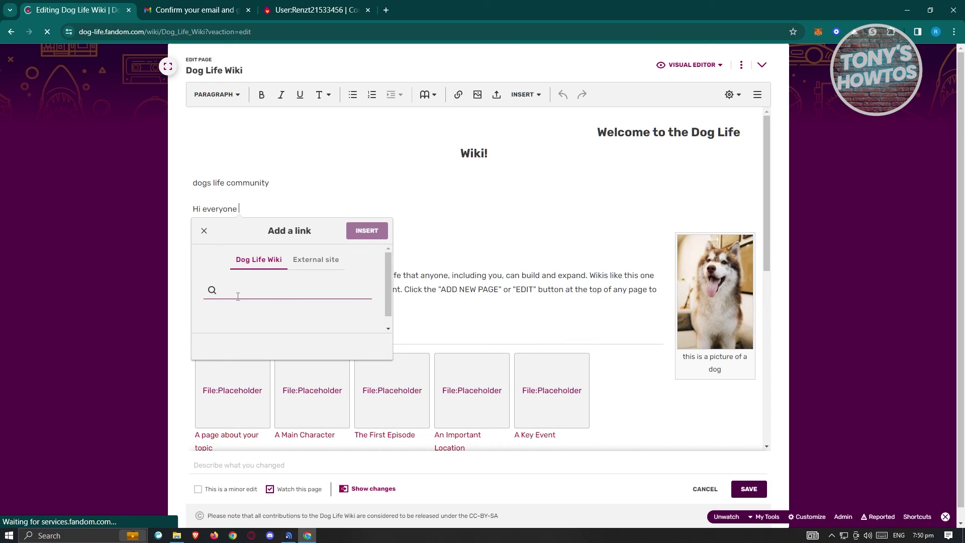
pyautogui.write('dog')
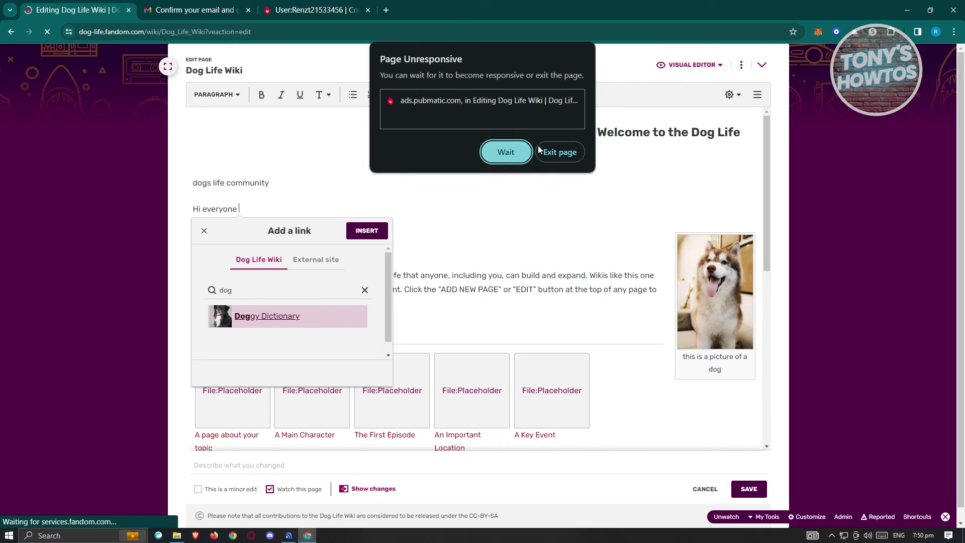
pyautogui.click(505, 163)
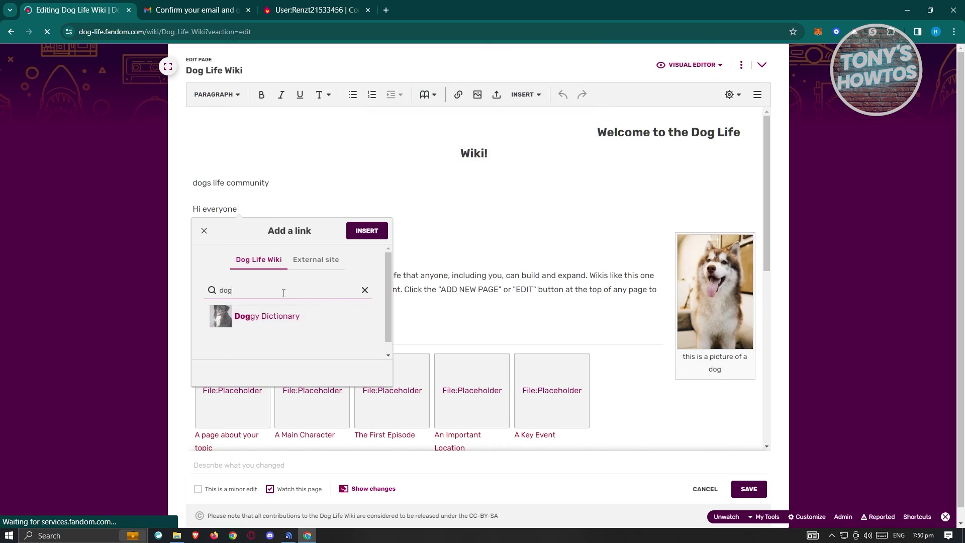
pyautogui.click(266, 316)
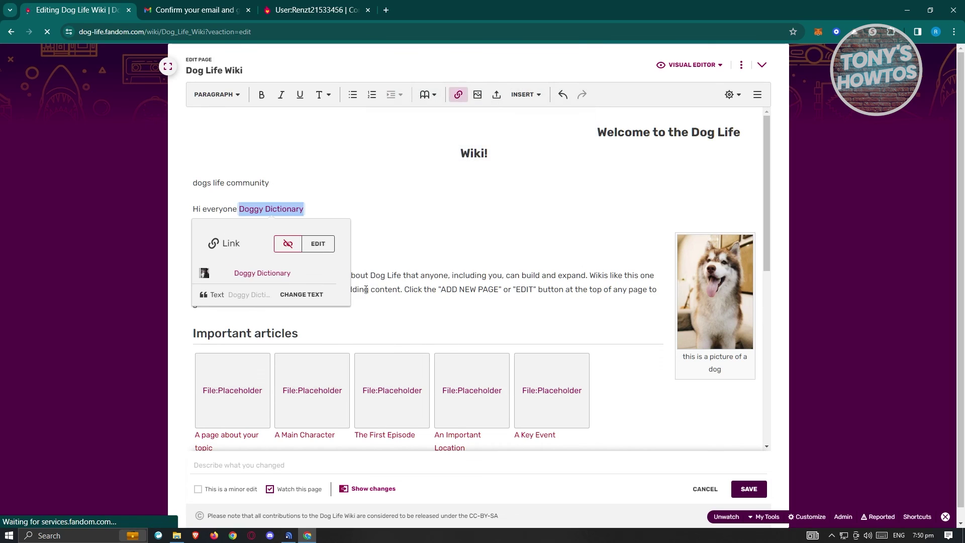
pyautogui.click(324, 207)
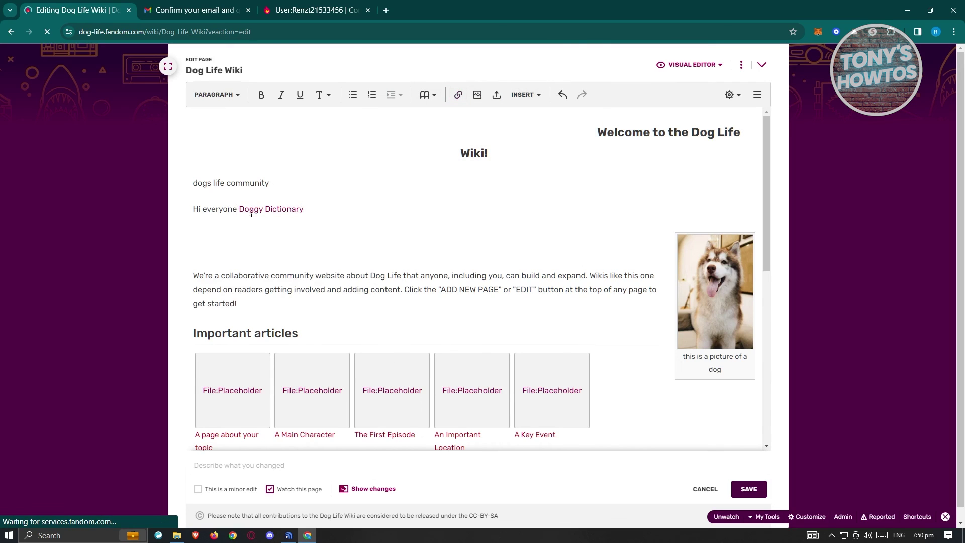
# Add "This is the" before the Doggy Dictionary link and a period after "Hi everyone", and save the main page.
pyautogui.write('This is t')
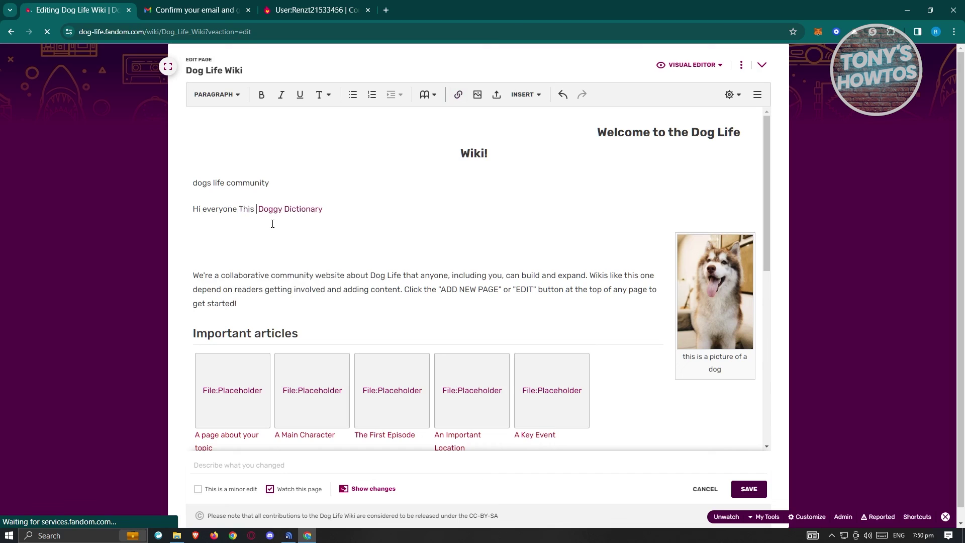
pyautogui.write('he ')
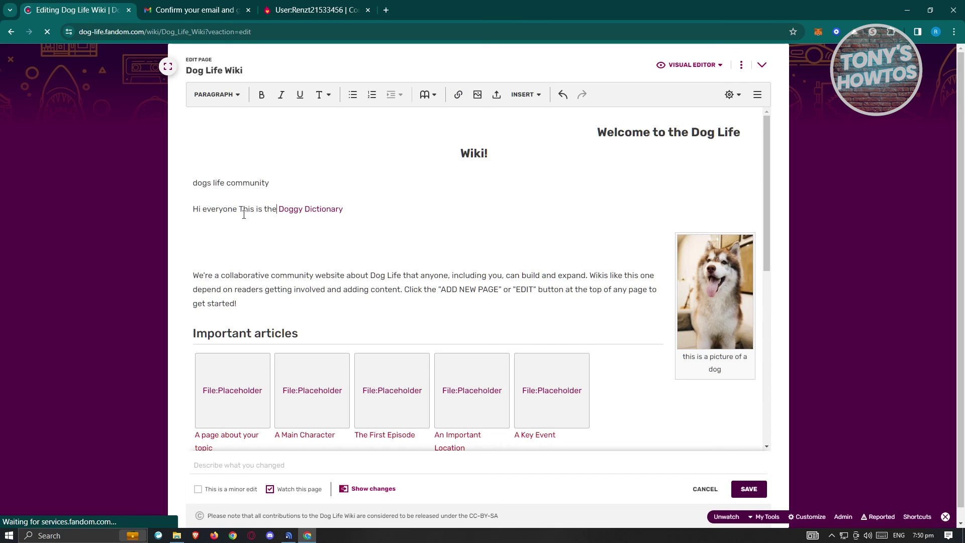
pyautogui.write('.')
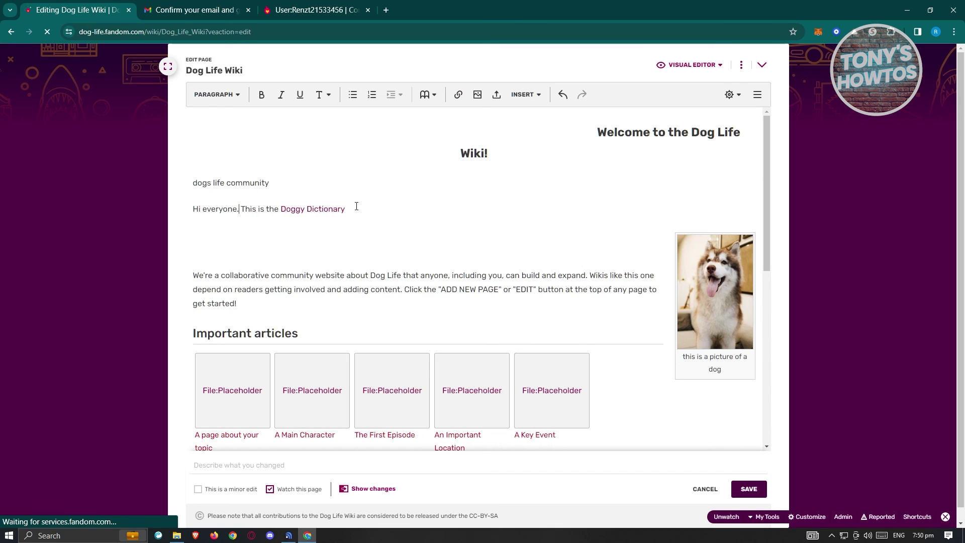
pyautogui.click(748, 489)
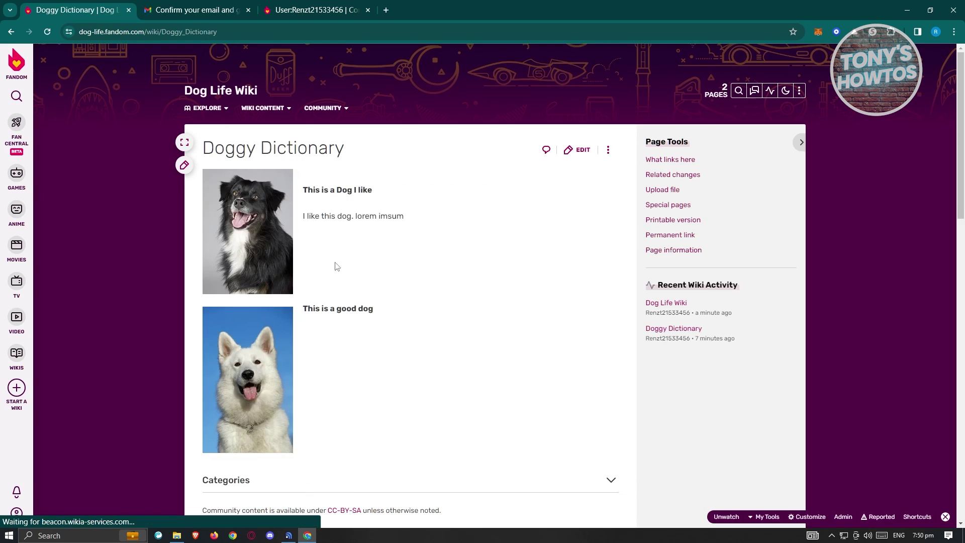
# Look over the linked Doggy Dictionary page and return to the wiki's main page.
pyautogui.scroll(-4, 397, 351)
pyautogui.scroll(3, 412, 369)
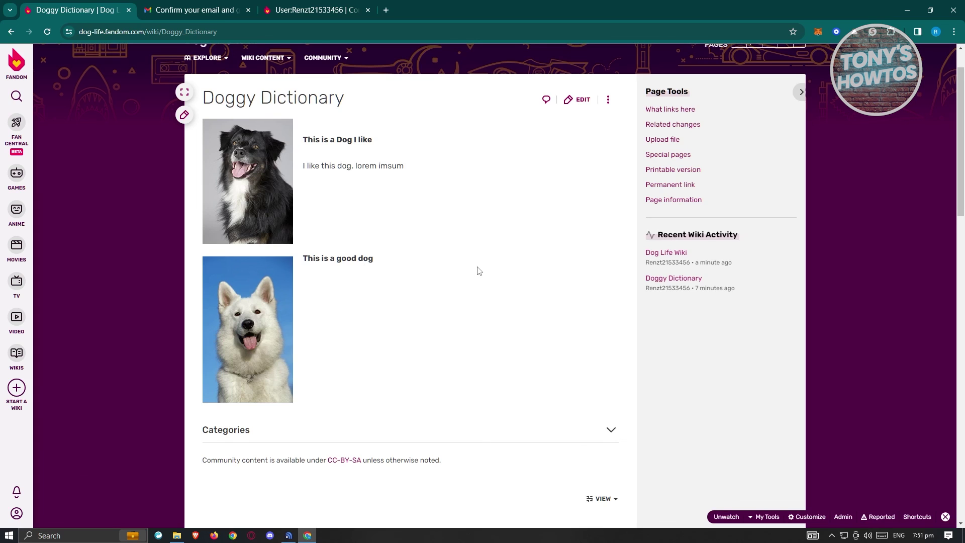
pyautogui.scroll(1, 478, 271)
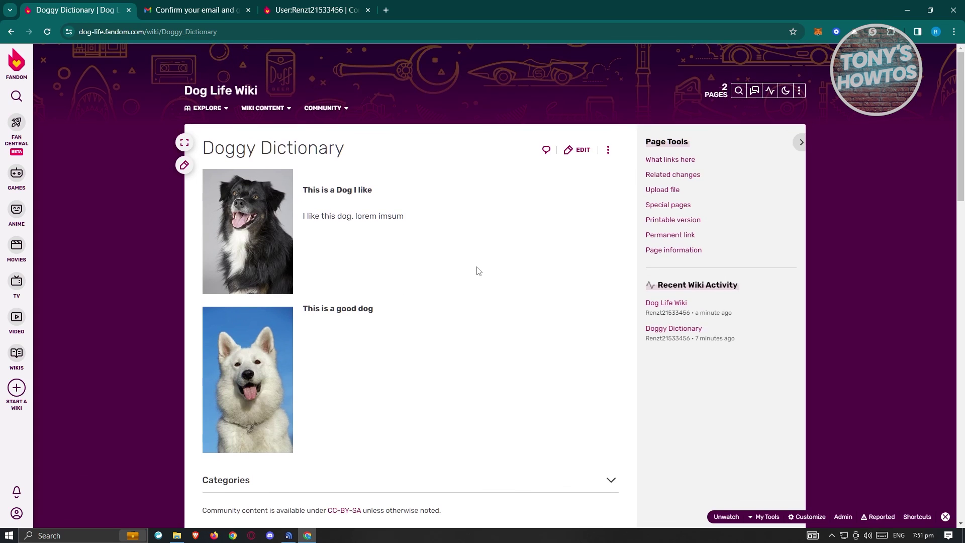
pyautogui.click(8, 34)
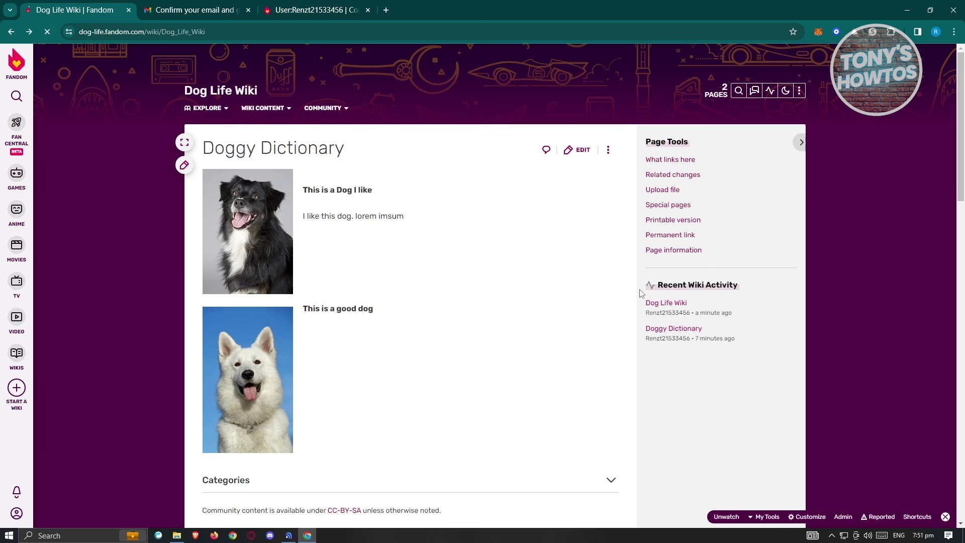